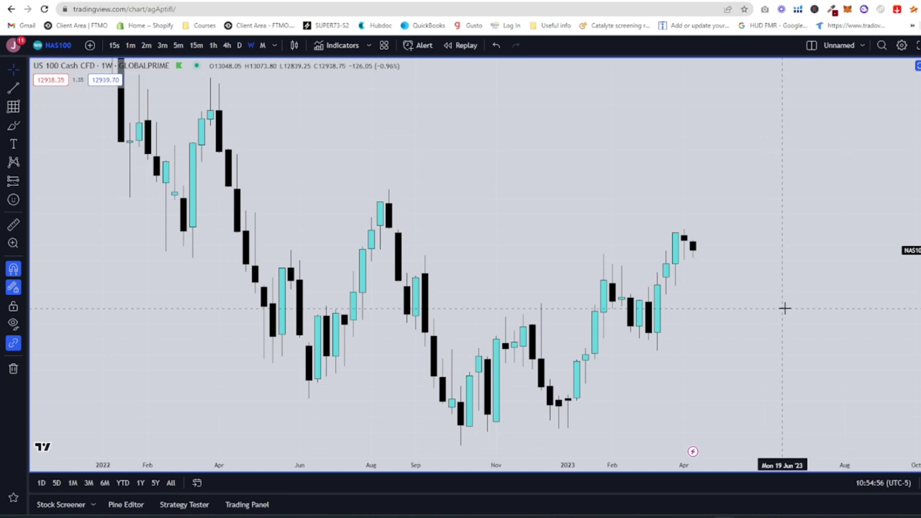
# Step: Pan the weekly NAS100 chart up and left so the 2022–2023 swings fill the view
pyautogui.moveTo(792, 277); pyautogui.dragTo(786, 256)
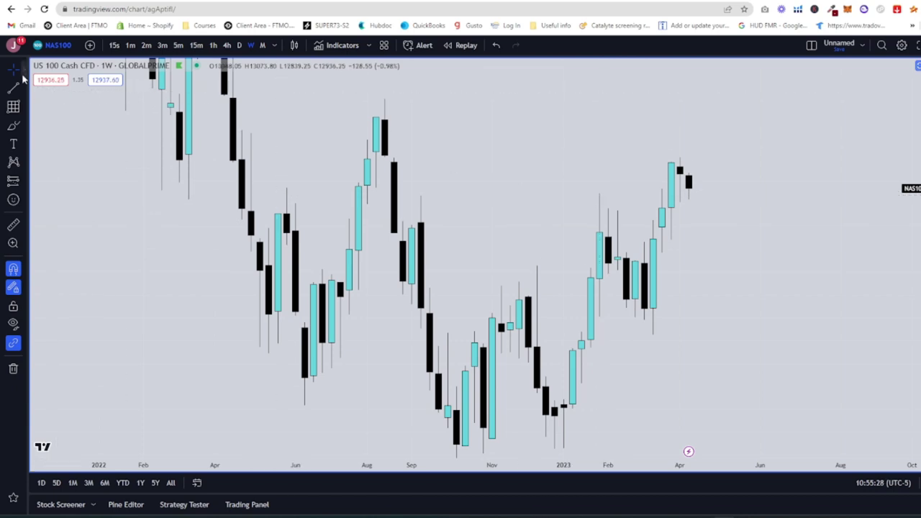
# Step: Draw a grey rectangle zone from the August 2022 high across to the April 2023 high
pyautogui.click(24, 126)
pyautogui.click(61, 165)
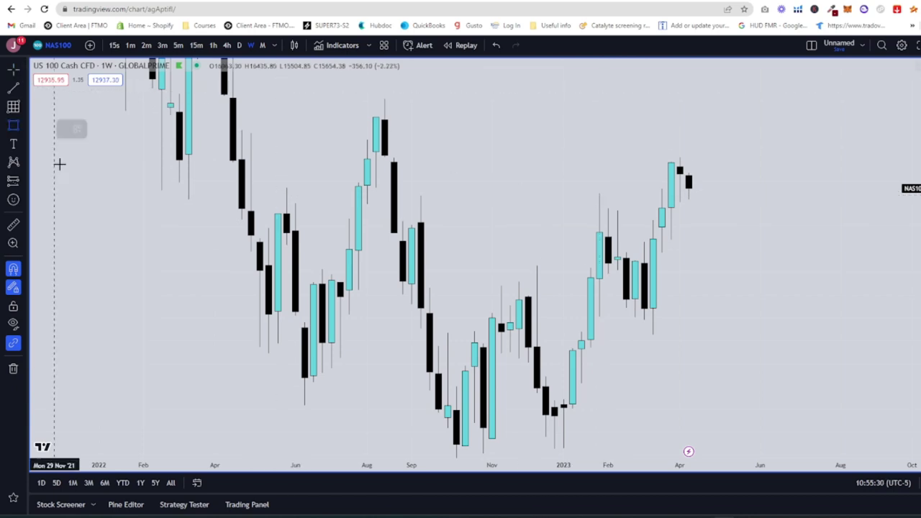
pyautogui.moveTo(384, 156); pyautogui.dragTo(760, 160)
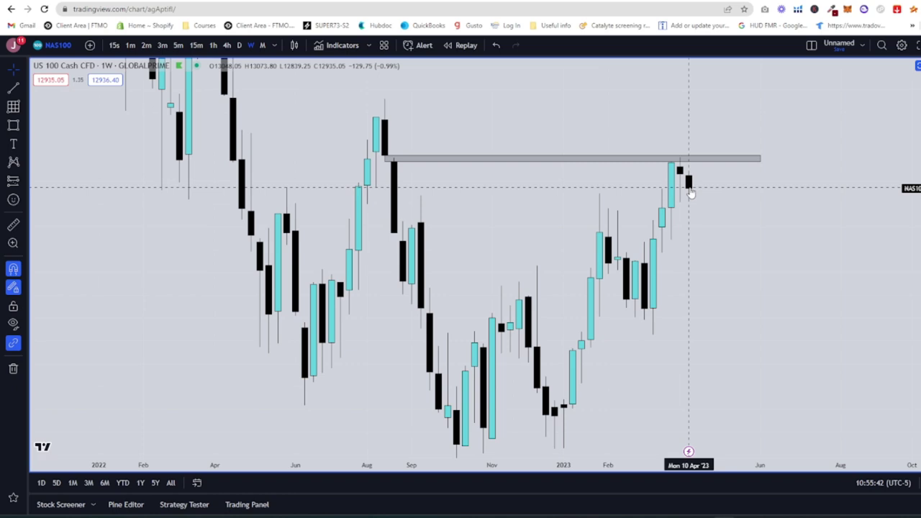
pyautogui.moveTo(690, 191); pyautogui.dragTo(712, 205)
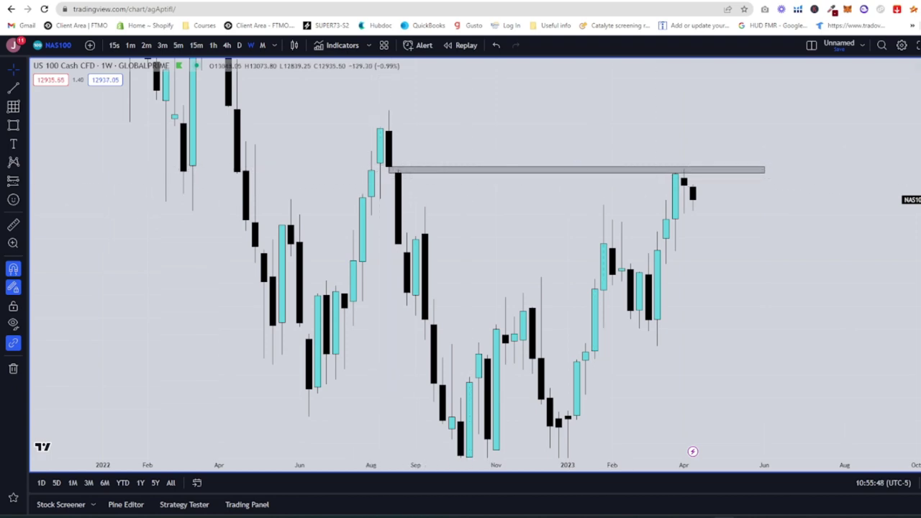
# Step: Add a 0.5 range box from the August 2022 high to the October low, discarding the extra box
pyautogui.click(13, 106)
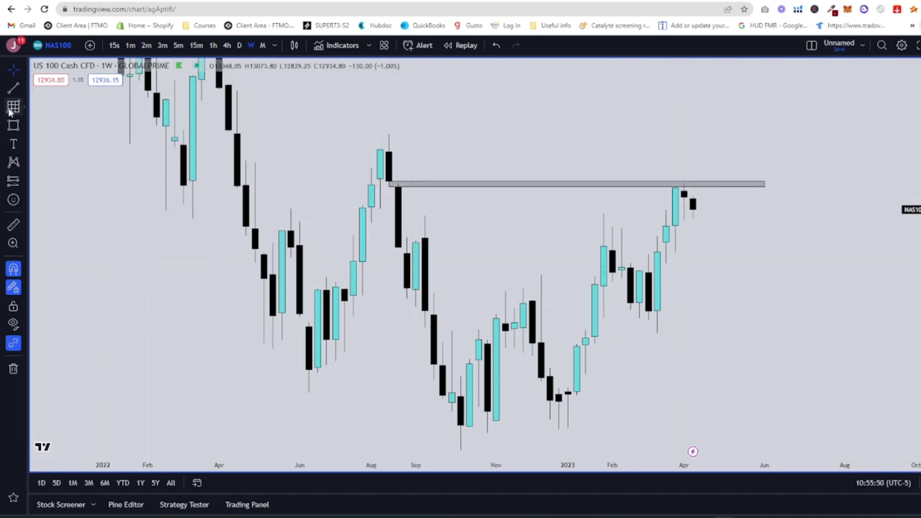
pyautogui.click(385, 129)
pyautogui.click(461, 450)
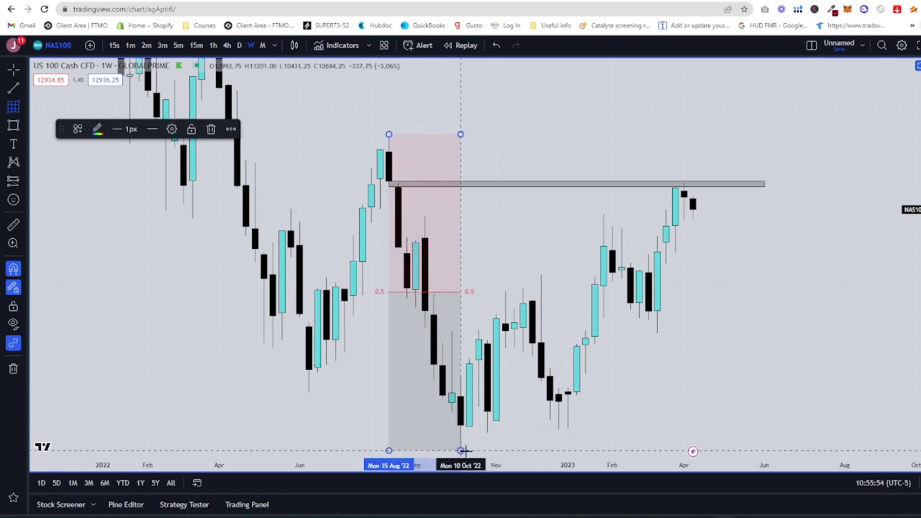
pyautogui.moveTo(464, 450); pyautogui.dragTo(481, 439)
pyautogui.click(541, 353)
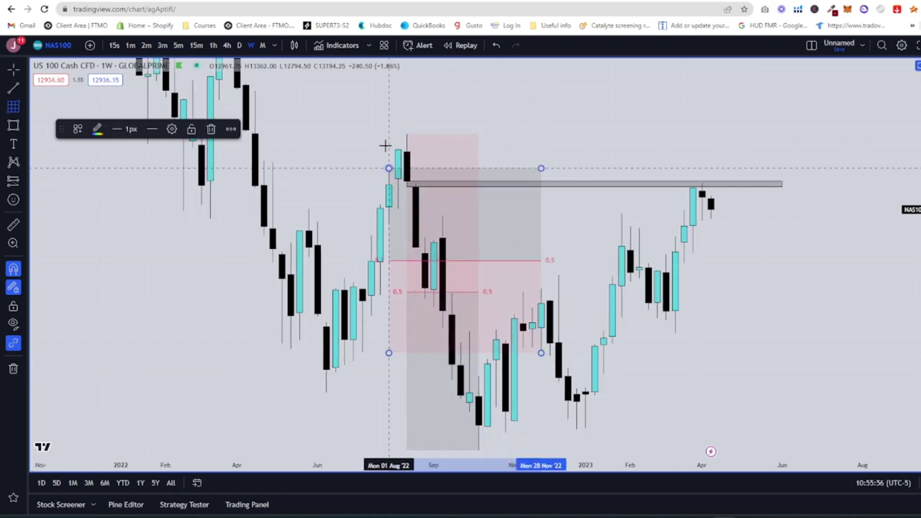
pyautogui.press('Escape')
pyautogui.moveTo(532, 135); pyautogui.dragTo(525, 82)
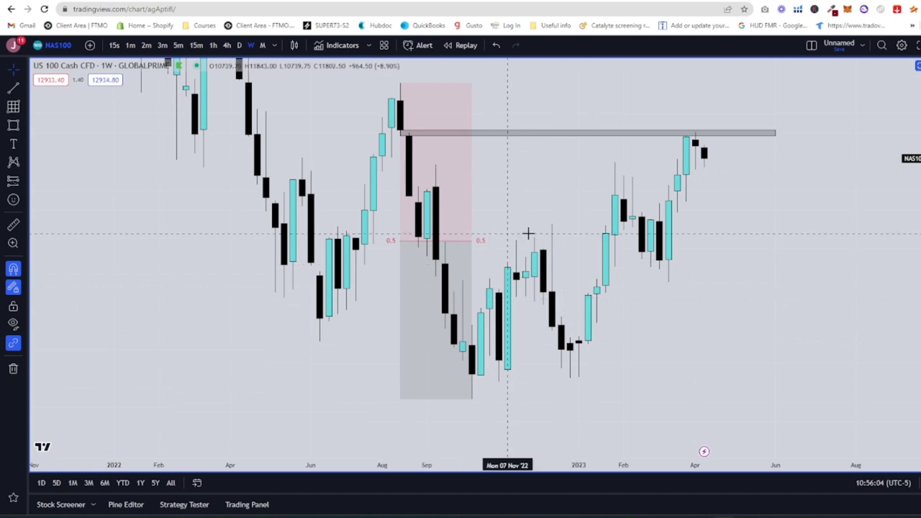
pyautogui.scroll(3, 518, 235)
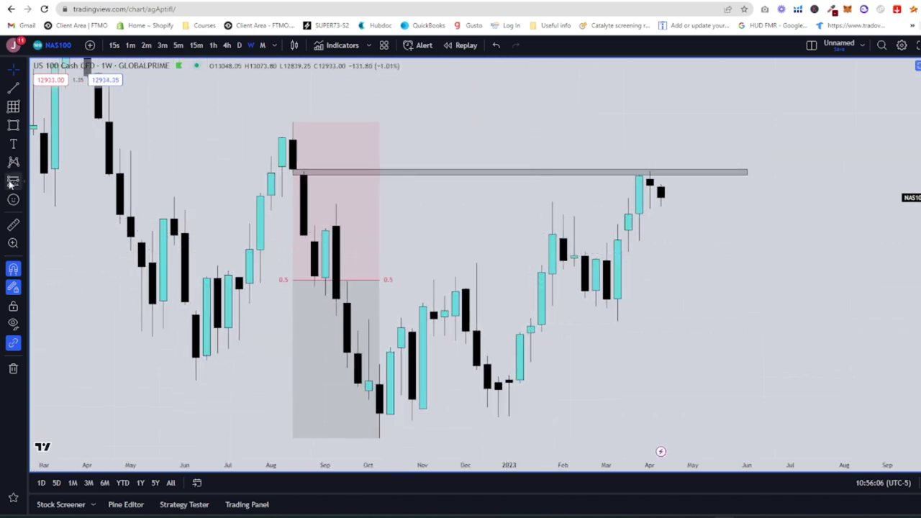
# Step: Draw a horizontal trend line from the September 2022 swing high to the February 2023 high
pyautogui.click(13, 88)
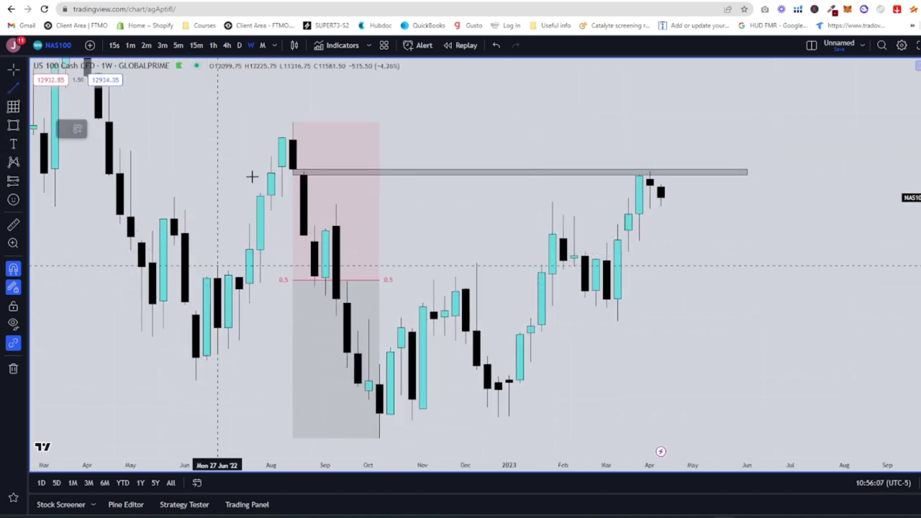
pyautogui.click(336, 203)
pyautogui.click(573, 203)
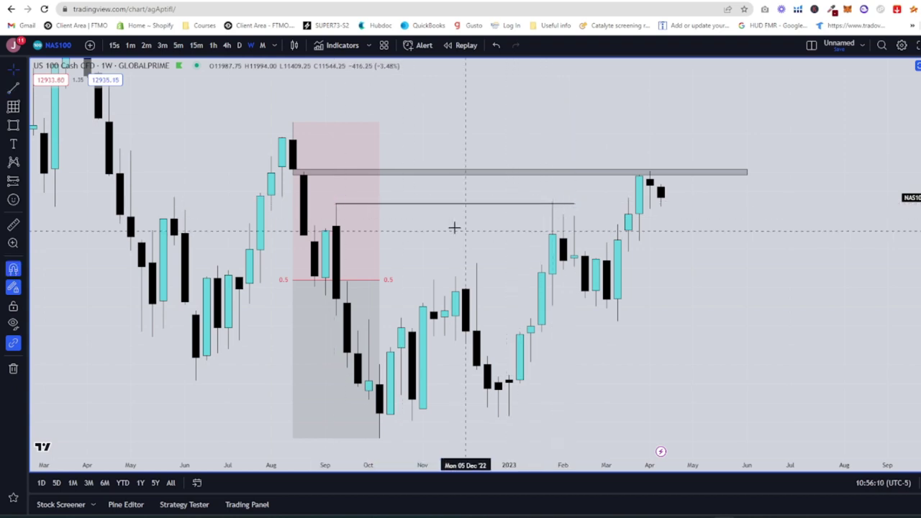
pyautogui.click(337, 205)
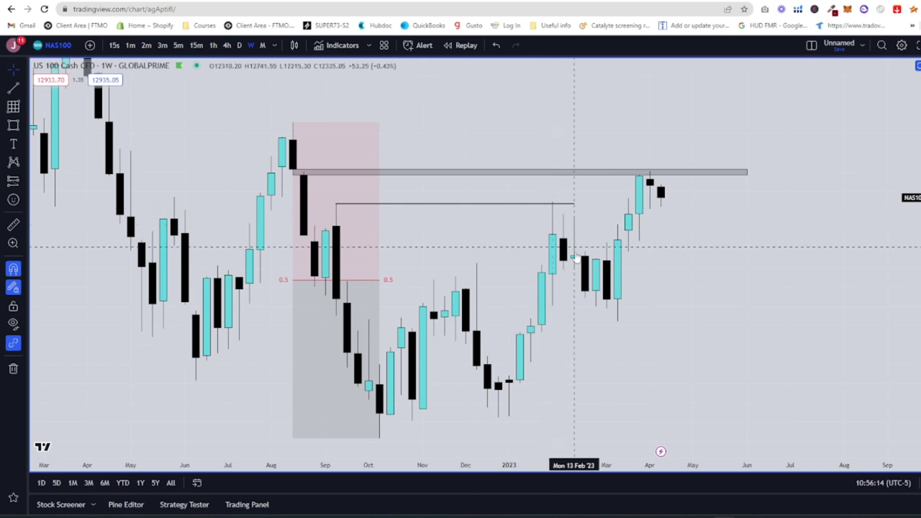
# Step: Zoom in and switch the NAS100 chart to 1-hour candles
pyautogui.scroll(3, 633, 313)
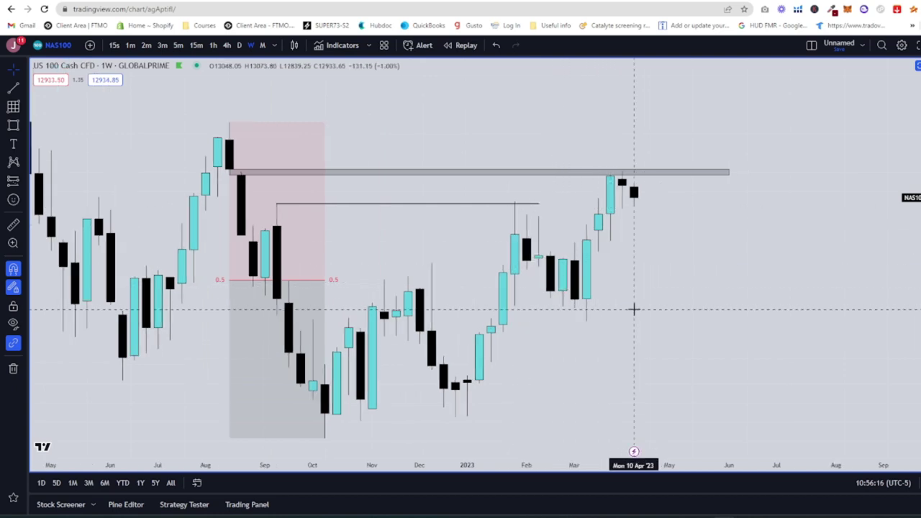
pyautogui.scroll(3, 796, 314)
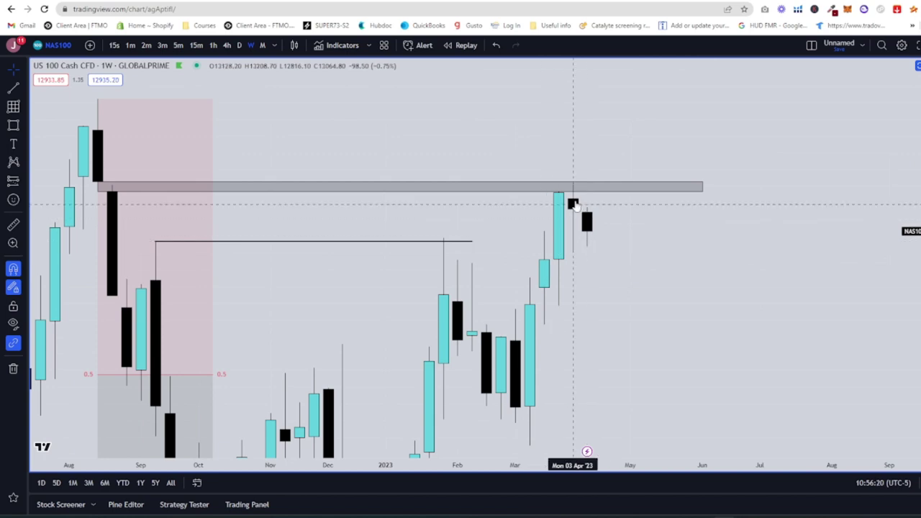
pyautogui.click(213, 45)
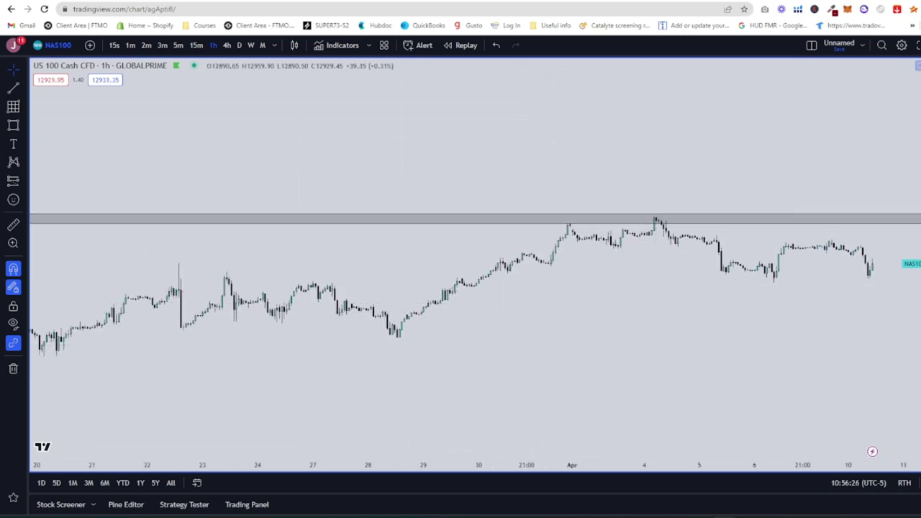
# Step: Stretch and pan the 1-hour candles under the grey zone, zooming onto 31 Mar–10 Apr
pyautogui.moveTo(910, 288); pyautogui.dragTo(910, 338)
pyautogui.moveTo(720, 187); pyautogui.dragTo(725, 309)
pyautogui.scroll(3, 725, 310)
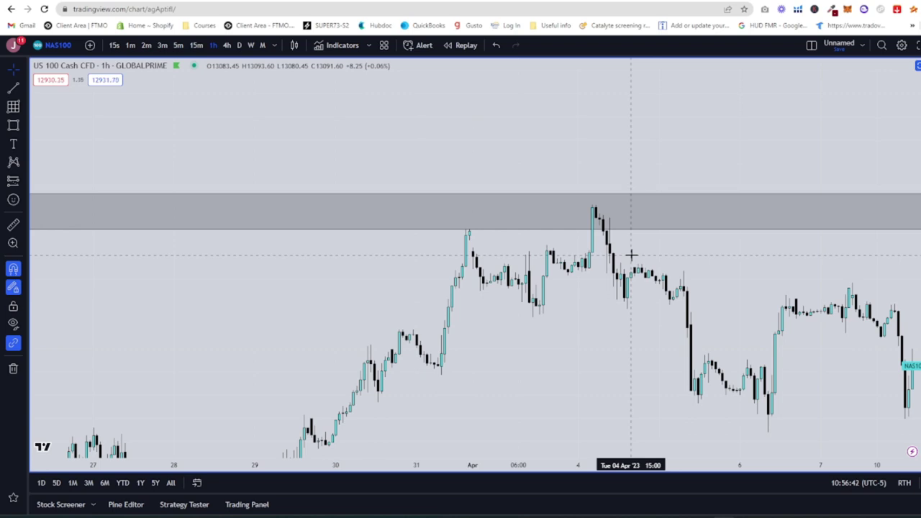
pyautogui.scroll(2, 575, 230)
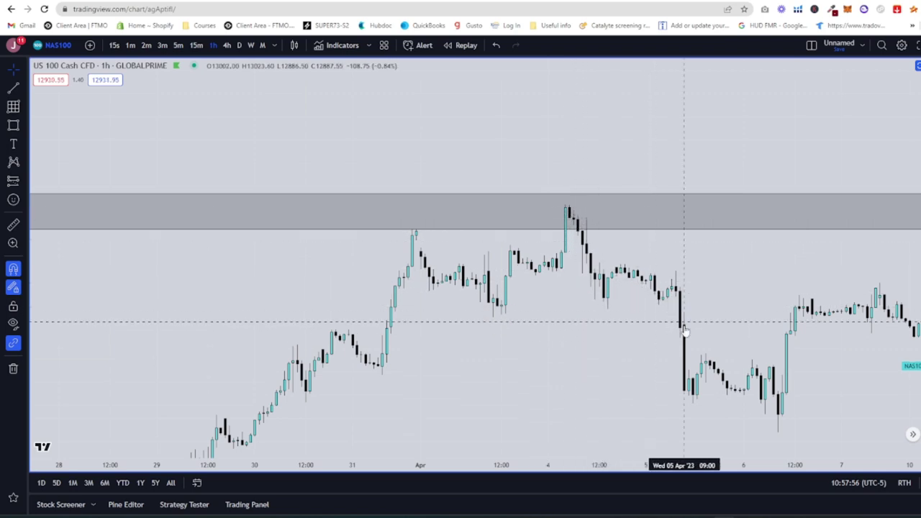
# Step: Pan and zoom the 1-hour chart to recentre the rally
pyautogui.moveTo(643, 376); pyautogui.dragTo(626, 339)
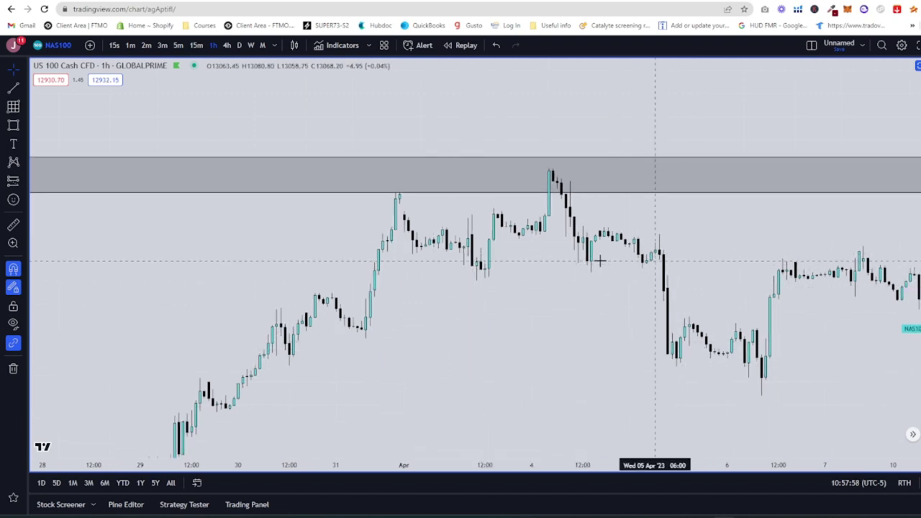
pyautogui.scroll(1, 503, 325)
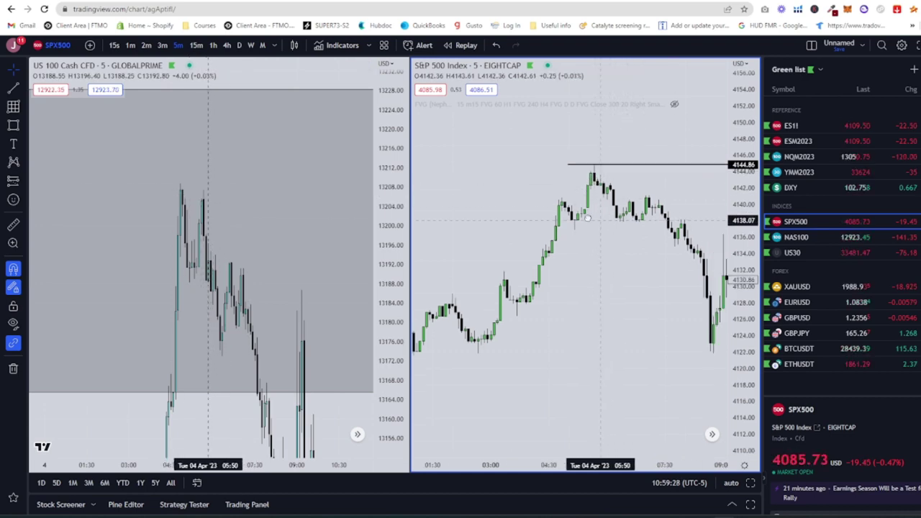
# Step: Pan the S&P 500 chart to 09:00 and compress and raise the US 100 candles
pyautogui.moveTo(649, 230); pyautogui.dragTo(614, 230)
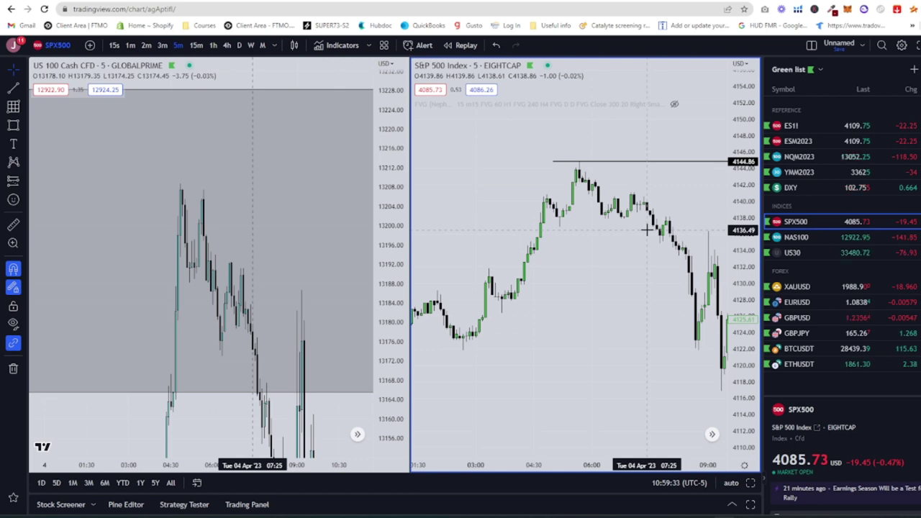
pyautogui.click(223, 216)
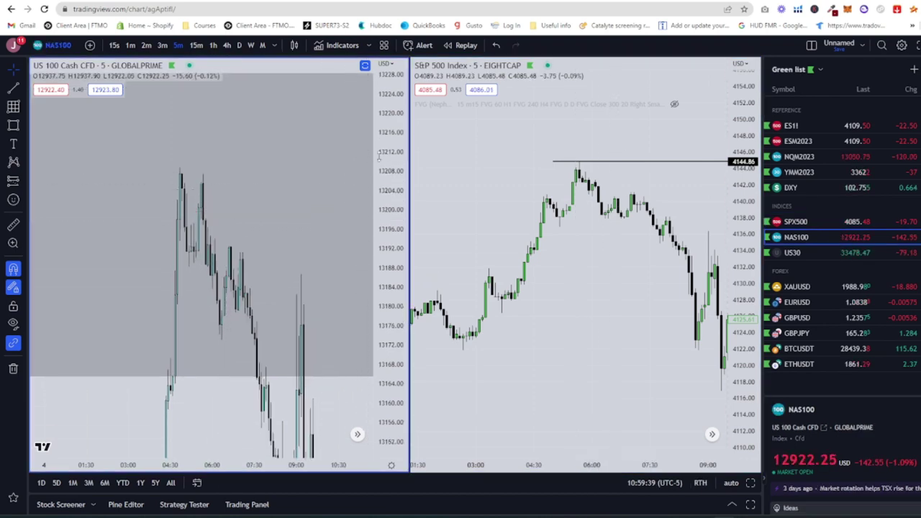
pyautogui.moveTo(379, 155); pyautogui.dragTo(376, 250)
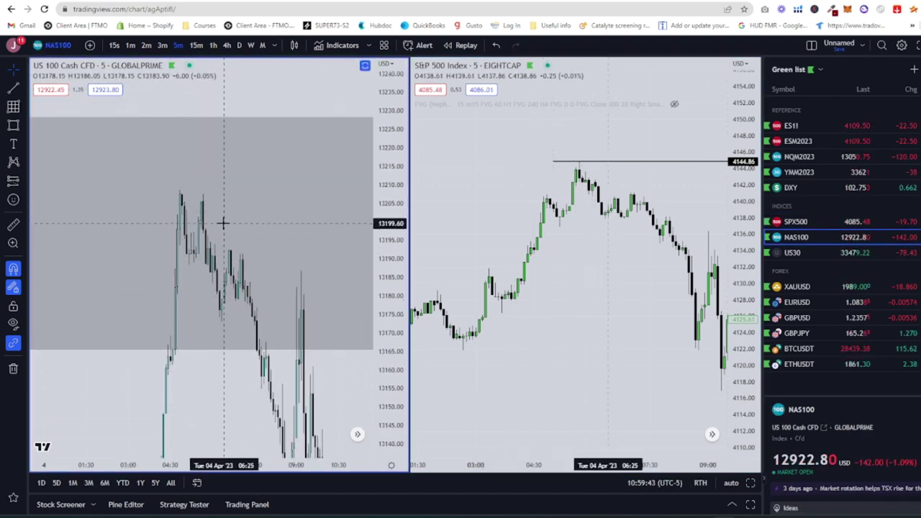
pyautogui.moveTo(225, 234); pyautogui.dragTo(220, 198)
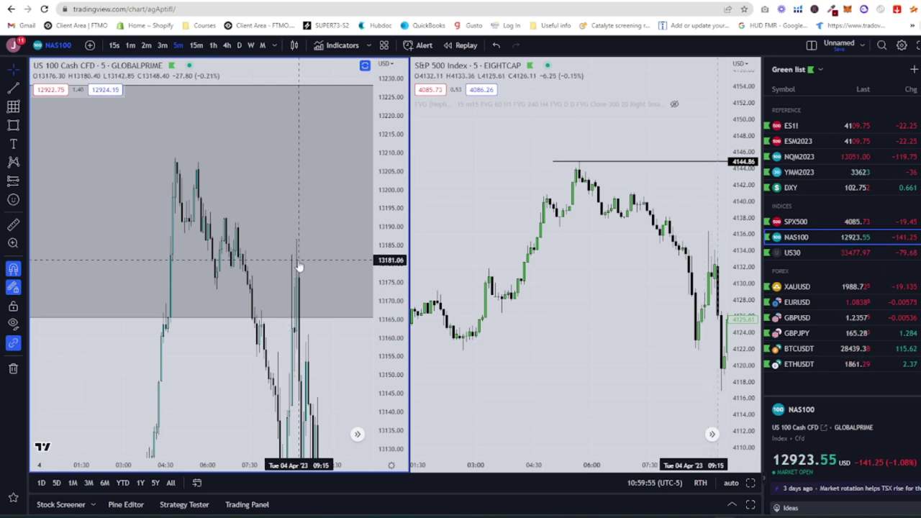
# Step: Pan the S&P 500 chart to later, lower prices and switch it to daily candles
pyautogui.moveTo(673, 324); pyautogui.dragTo(565, 325)
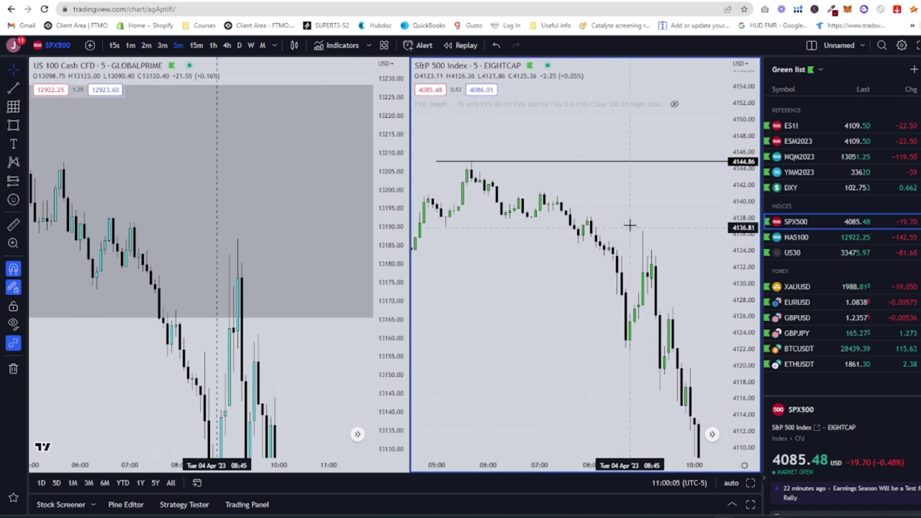
pyautogui.moveTo(651, 236); pyautogui.dragTo(610, 143)
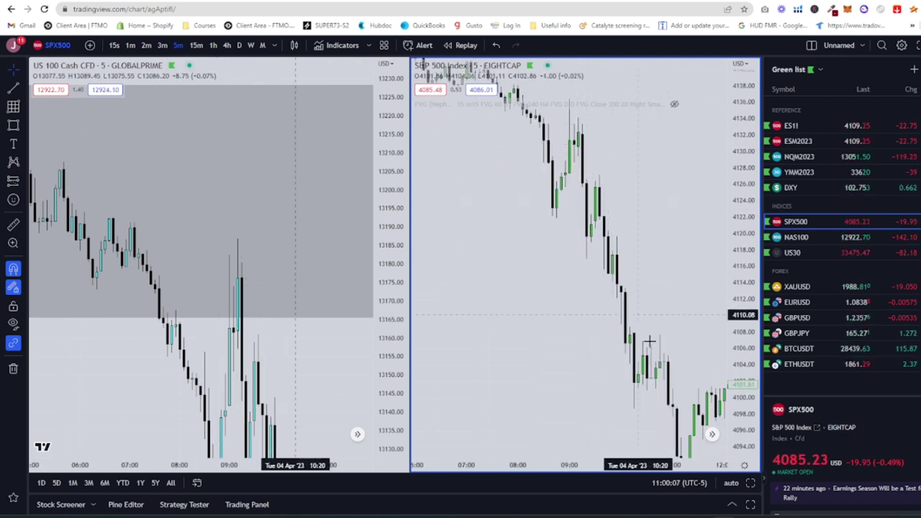
pyautogui.scroll(-2, 486, 328)
pyautogui.scroll(-3, 352, 354)
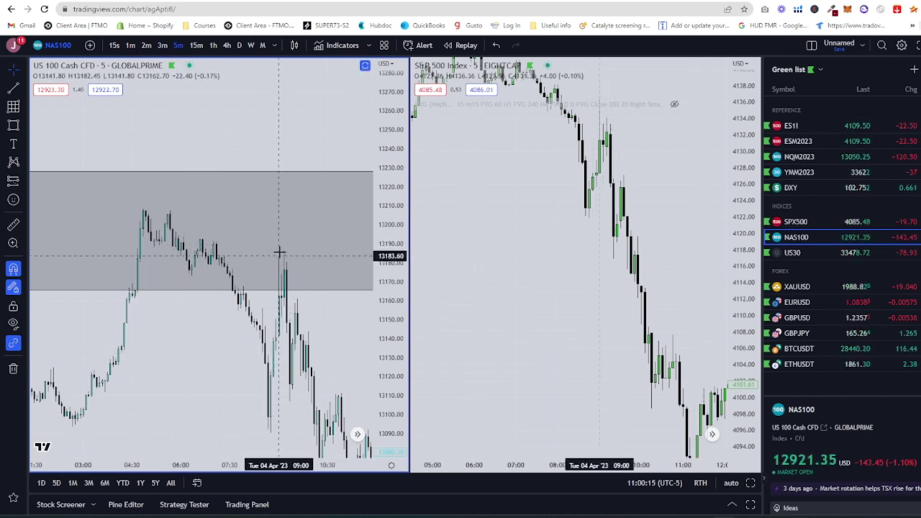
pyautogui.click(563, 207)
pyautogui.click(239, 45)
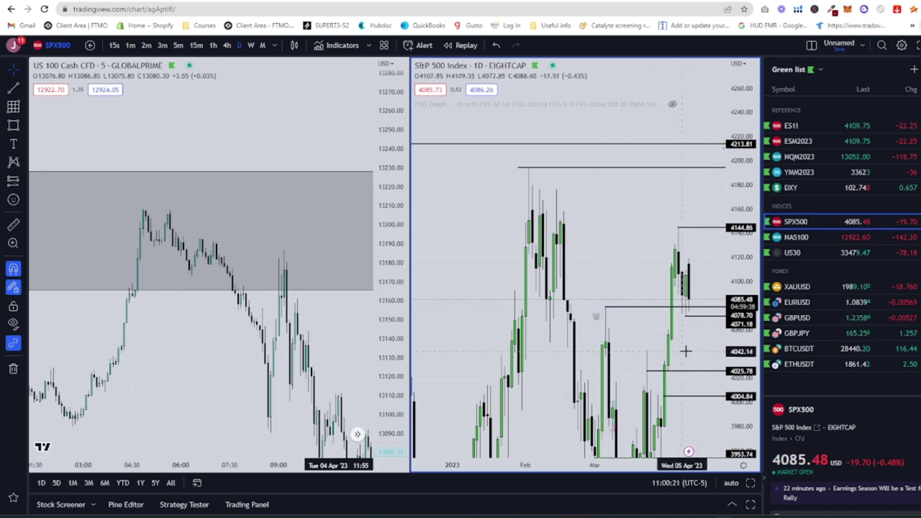
# Step: Remove all drawings from the S&P 500 chart using its right-click menu
pyautogui.rightClick(688, 349)
pyautogui.click(739, 464)
pyautogui.scroll(3, 633, 339)
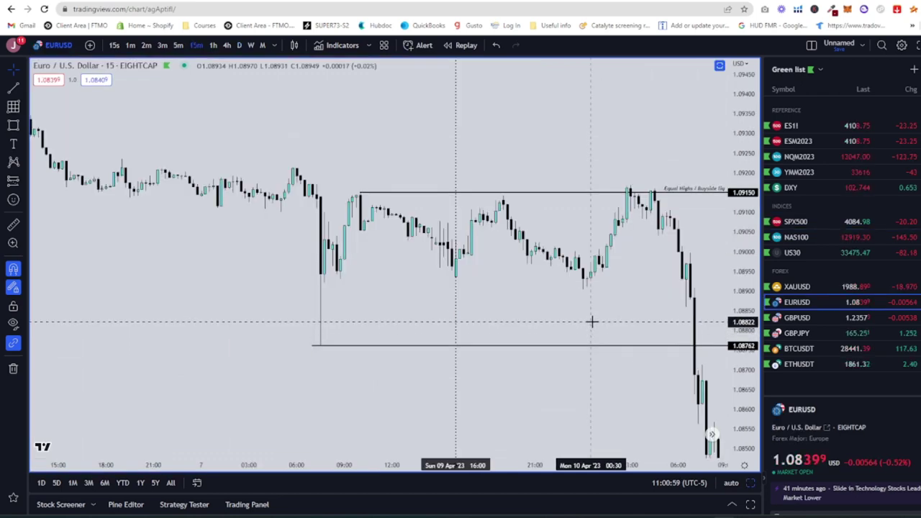
pyautogui.scroll(3, 563, 321)
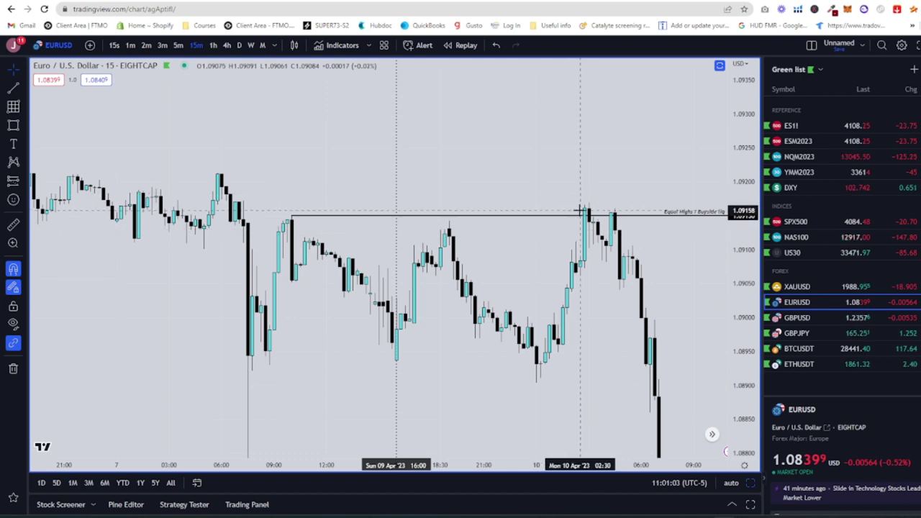
pyautogui.click(292, 218)
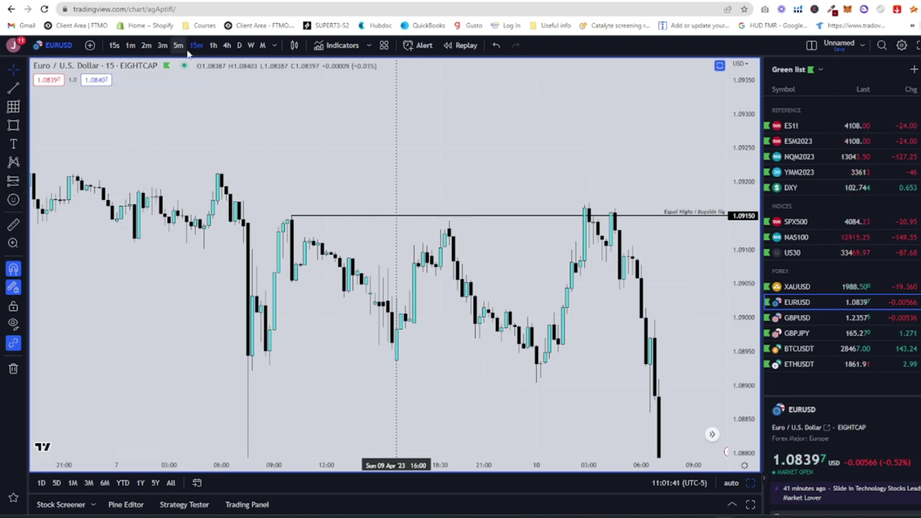
# Step: View EURUSD on 1-hour, return to 15 minutes, and pan to the 1.08762 line
pyautogui.click(213, 44)
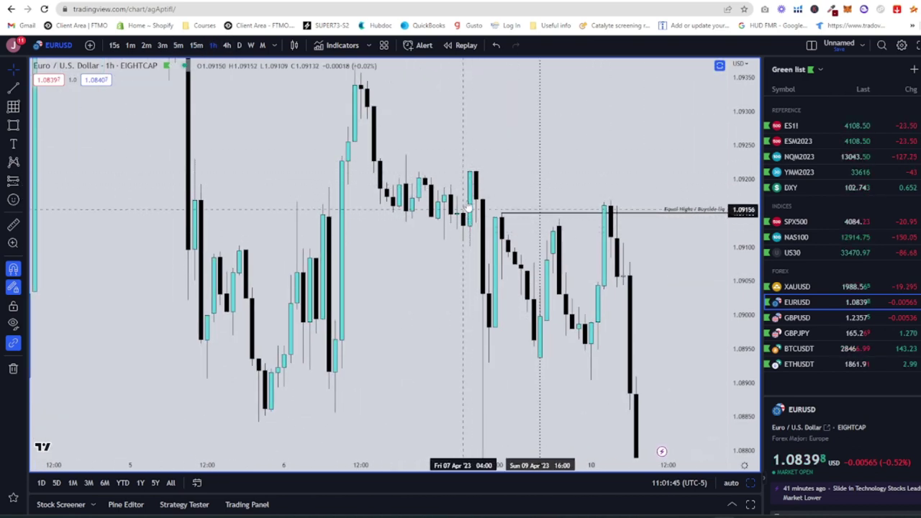
pyautogui.write('15')
pyautogui.press('Return')
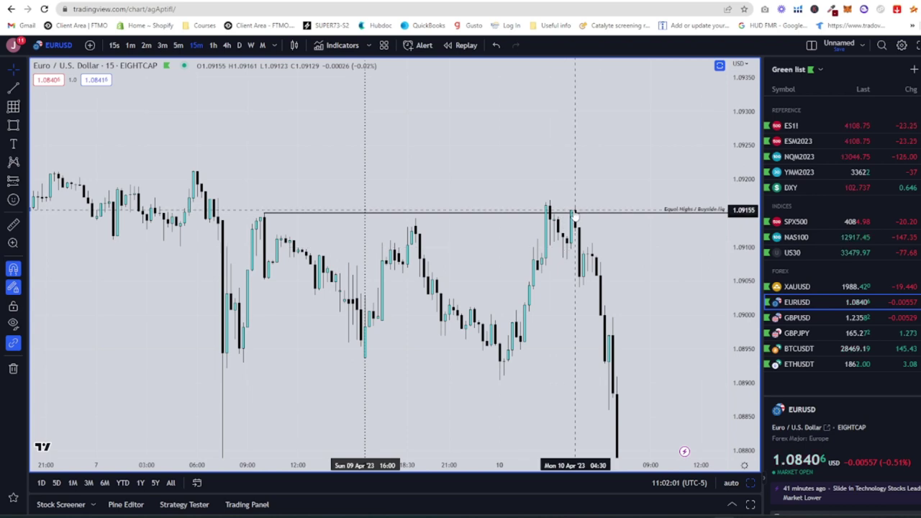
pyautogui.moveTo(612, 312); pyautogui.dragTo(608, 216)
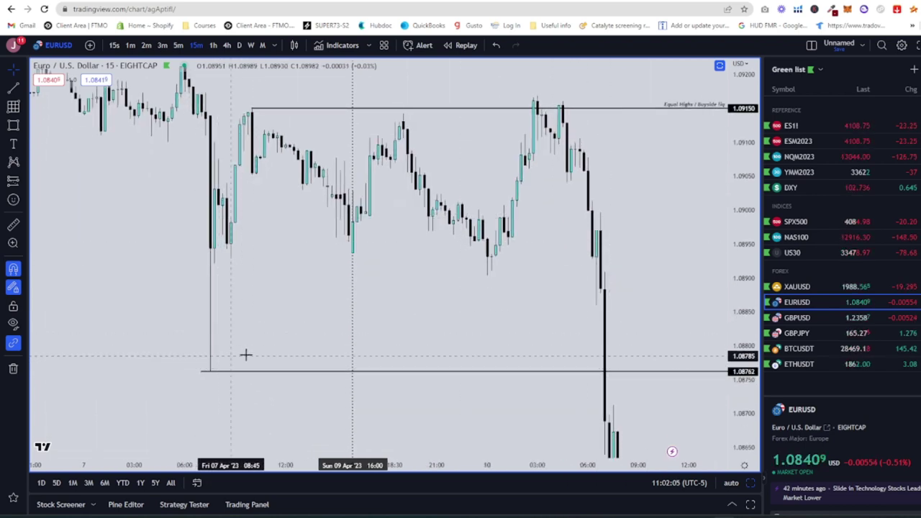
pyautogui.moveTo(523, 321); pyautogui.dragTo(519, 347)
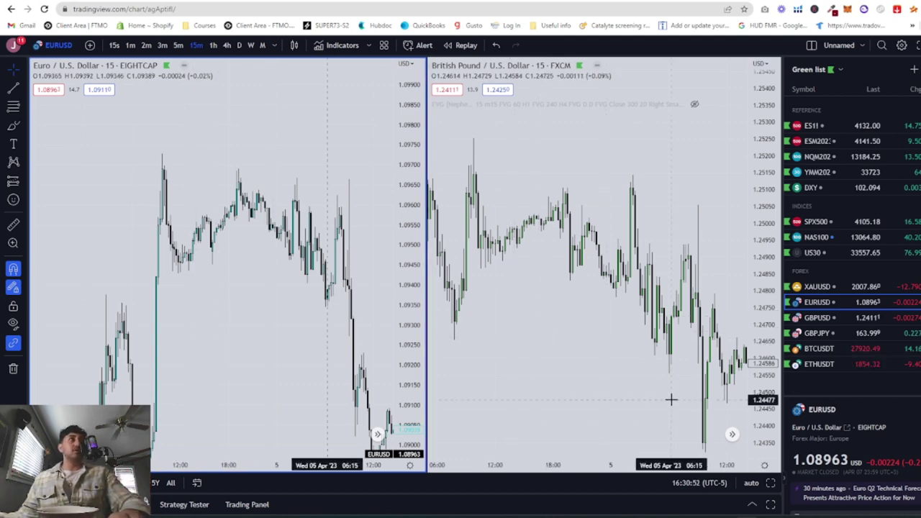
# Step: Draw a trend line joining GBP/USD's 4 April evening high near 1.2511 to its early 5 April high
pyautogui.click(12, 89)
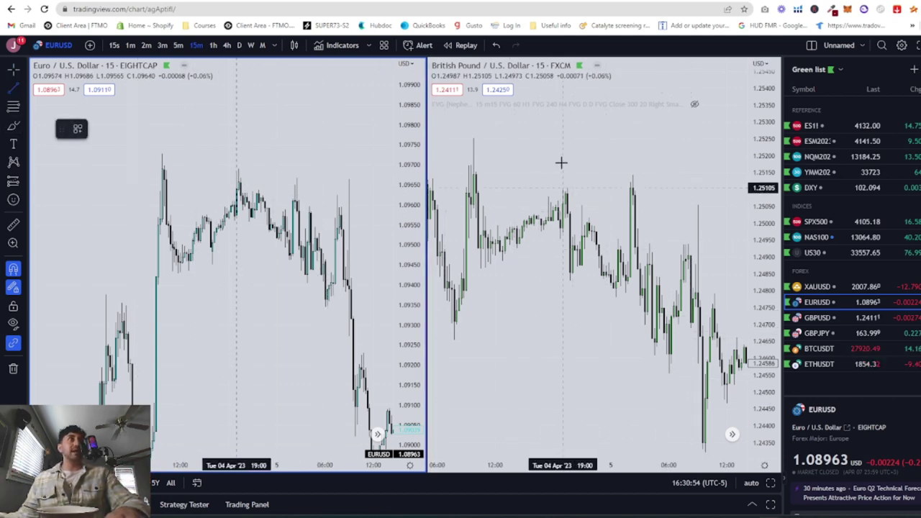
pyautogui.click(568, 163)
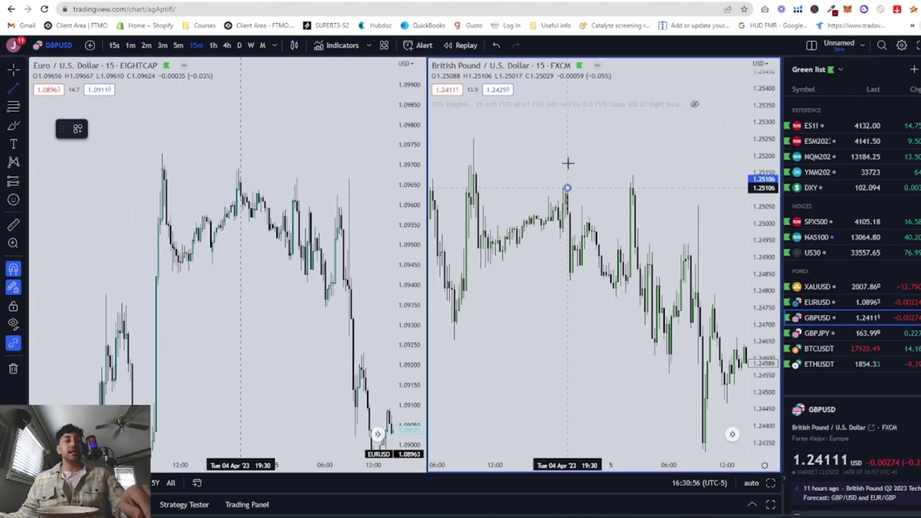
pyautogui.click(653, 213)
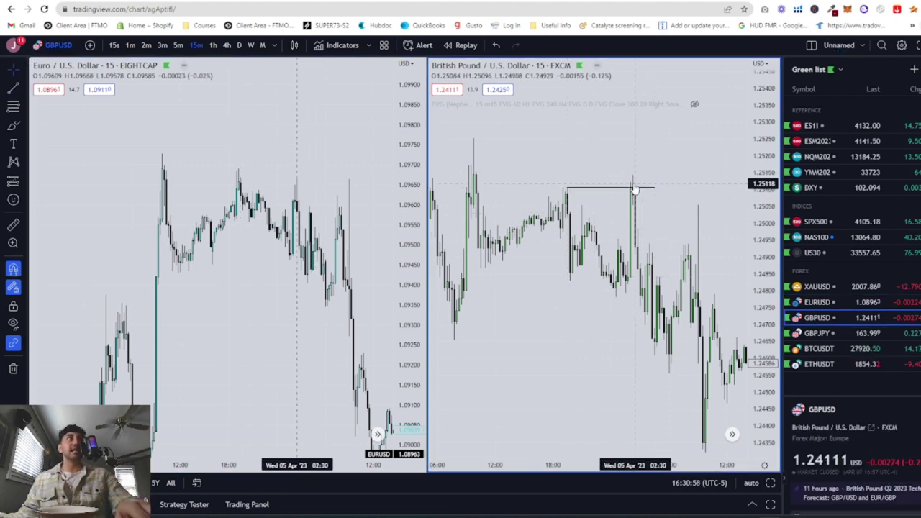
pyautogui.click(13, 125)
pyautogui.moveTo(647, 168)
pyautogui.mouseDown()
pyautogui.moveTo(536, 176)
pyautogui.moveTo(669, 184)
pyautogui.mouseUp()
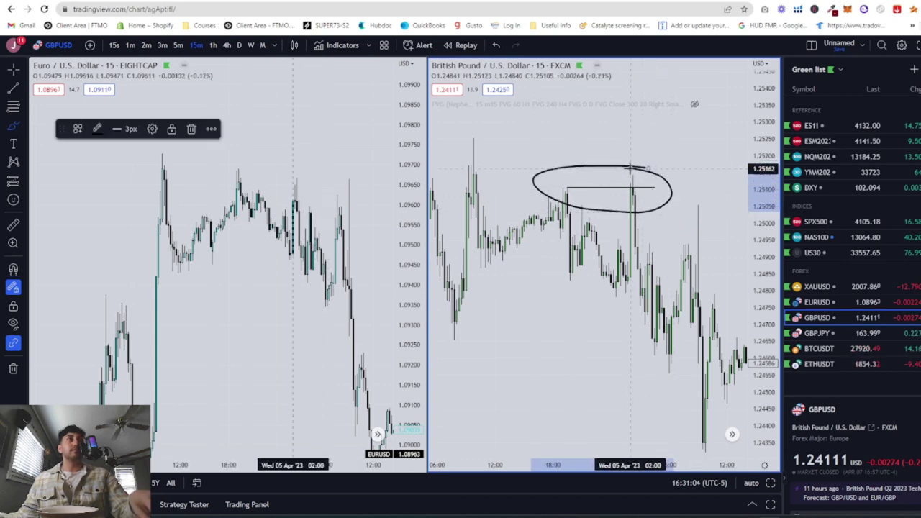
pyautogui.hotkey('ctrl', 'z')
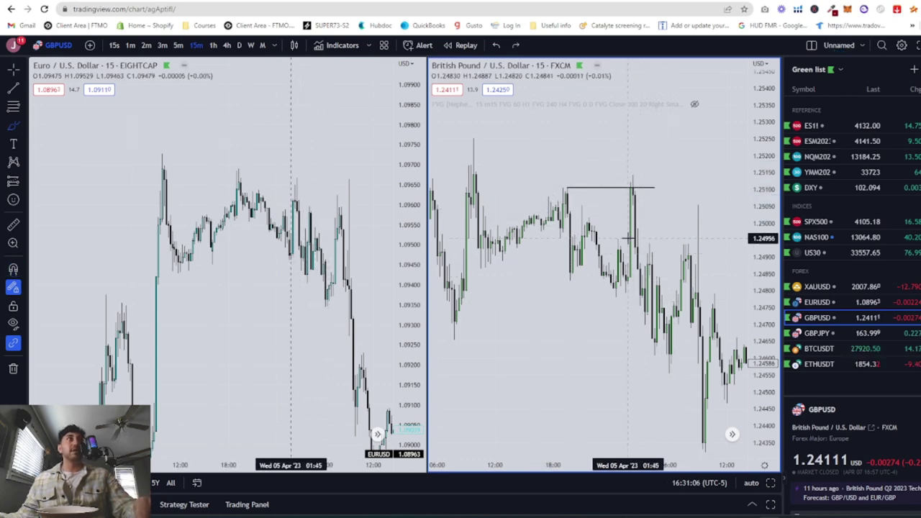
pyautogui.moveTo(632, 241)
pyautogui.mouseDown()
pyautogui.moveTo(630, 159)
pyautogui.moveTo(638, 406)
pyautogui.mouseUp()
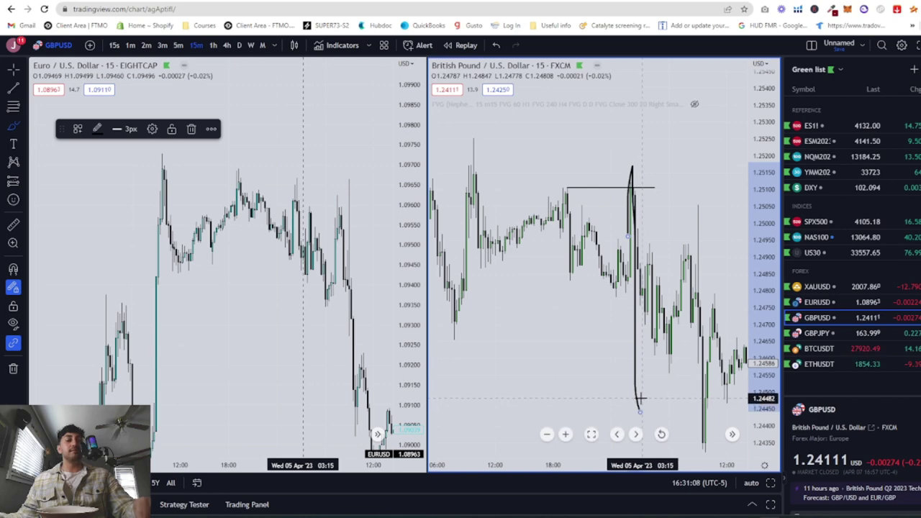
pyautogui.hotkey('ctrl', 'z')
pyautogui.moveTo(608, 275)
pyautogui.mouseDown()
pyautogui.moveTo(616, 315)
pyautogui.moveTo(627, 127)
pyautogui.mouseUp()
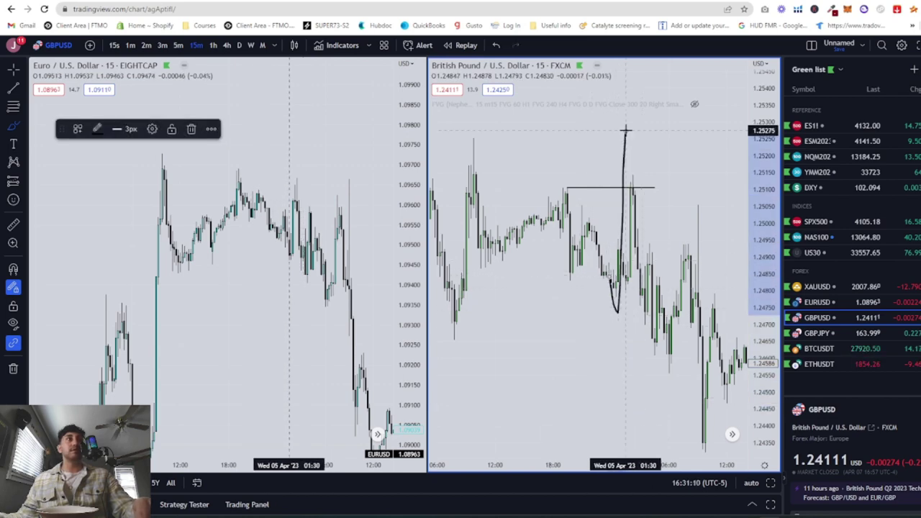
pyautogui.hotkey('ctrl', 'z')
pyautogui.moveTo(649, 173); pyautogui.dragTo(669, 198)
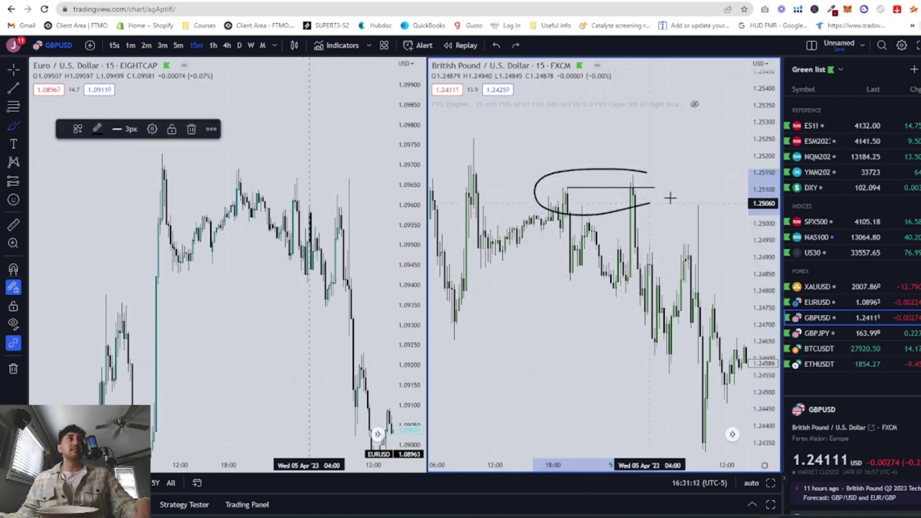
pyautogui.hotkey('ctrl', 'z')
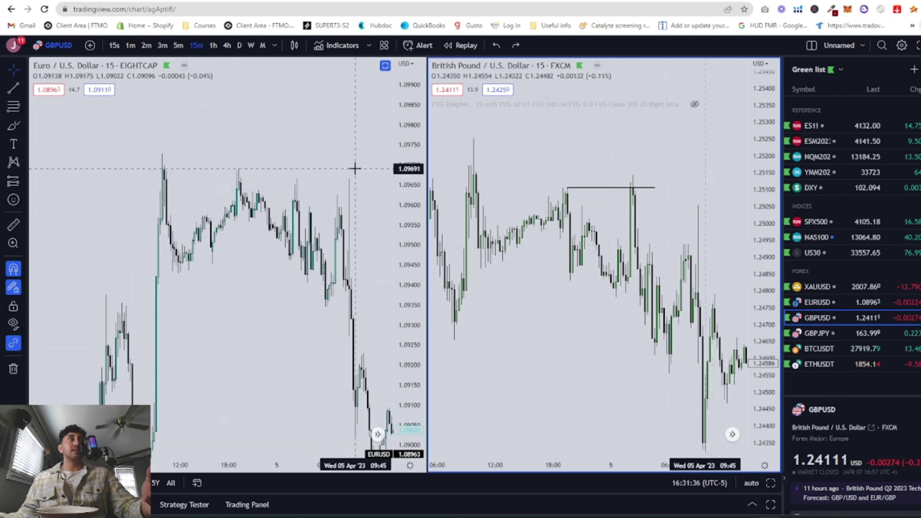
# Step: Draw trend lines across EURUSD's two 4 April highs near 1.0966 and GBP/USD's rising highs
pyautogui.click(13, 87)
pyautogui.click(238, 168)
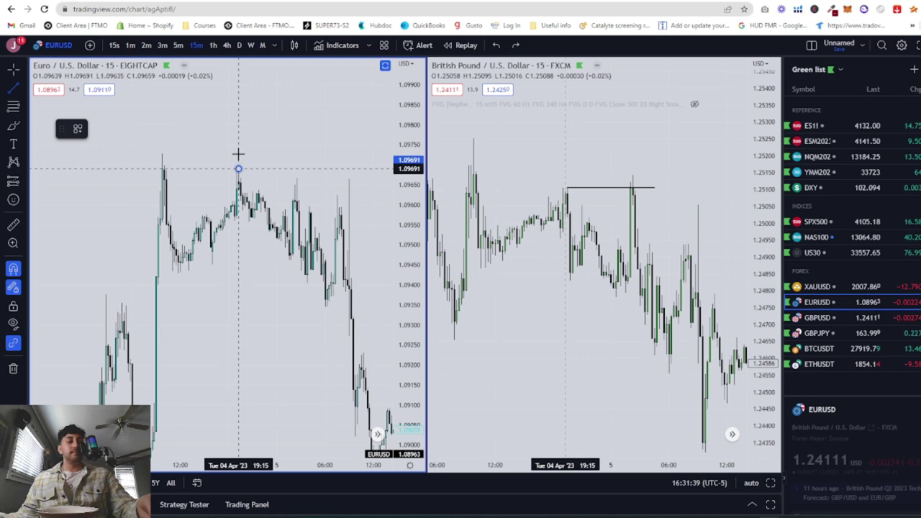
pyautogui.click(296, 178)
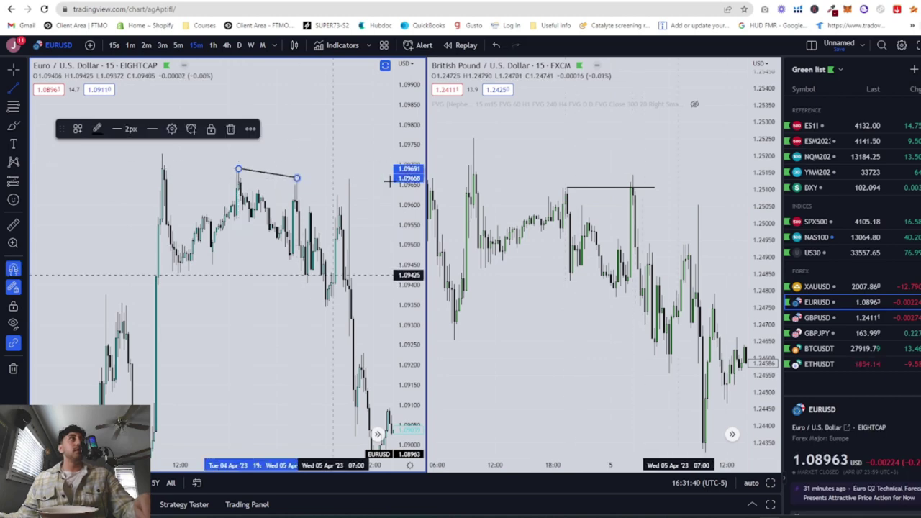
pyautogui.click(567, 185)
pyautogui.click(632, 175)
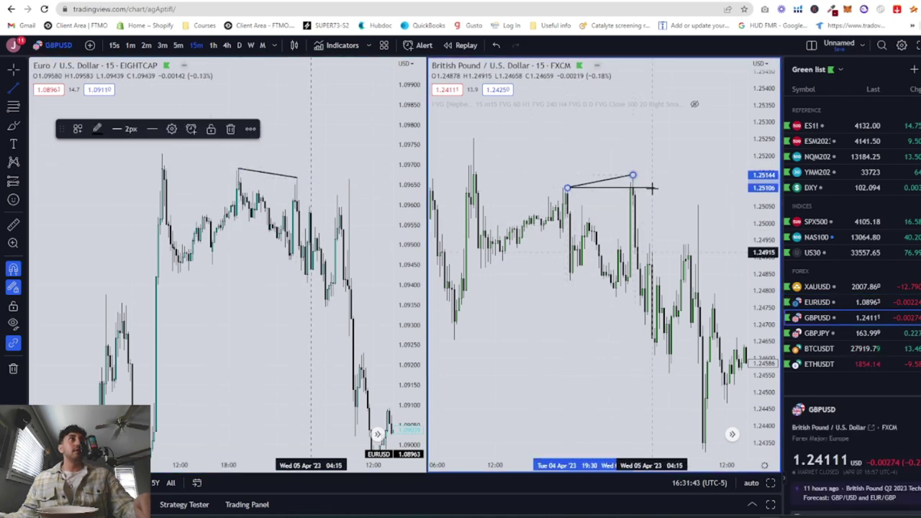
pyautogui.click(652, 188)
pyautogui.click(652, 192)
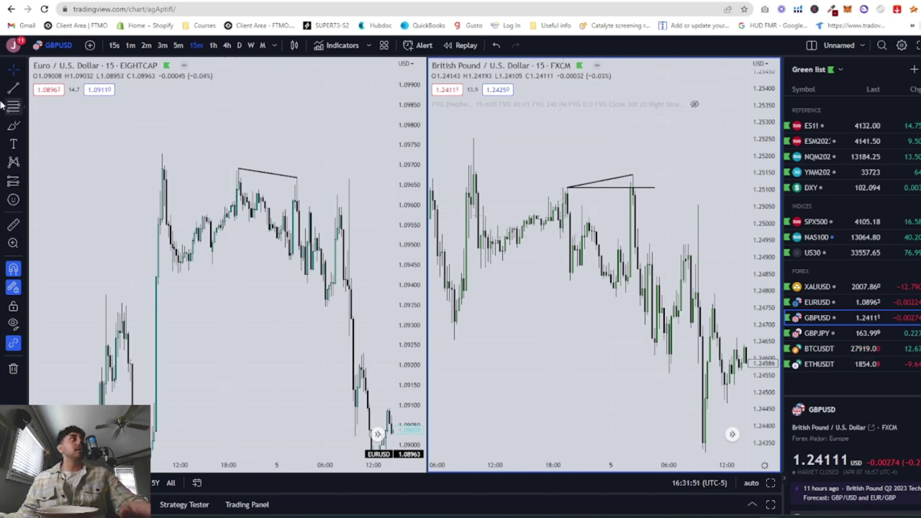
# Step: Place a vertical time-marker line on the chart
pyautogui.click(24, 86)
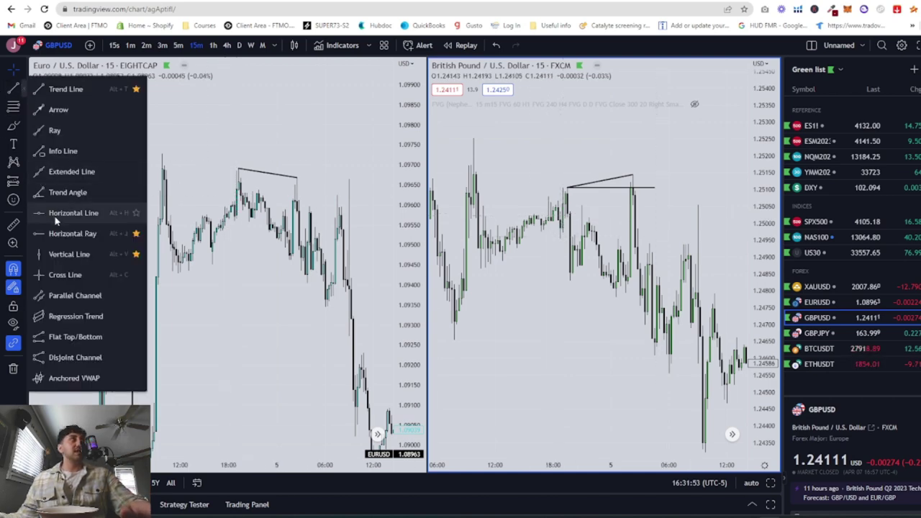
pyautogui.click(73, 256)
pyautogui.click(73, 256)
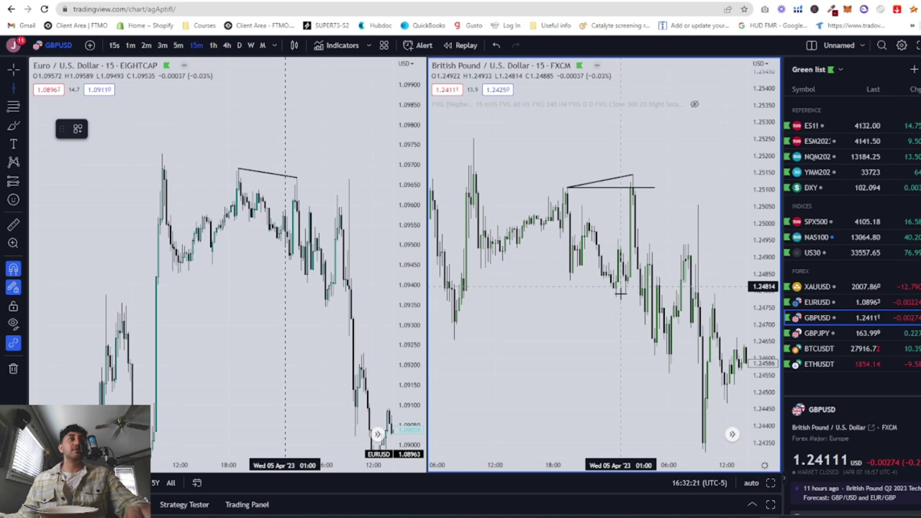
# Step: Select and release the vertical line, then zoom in on the chart
pyautogui.click(620, 292)
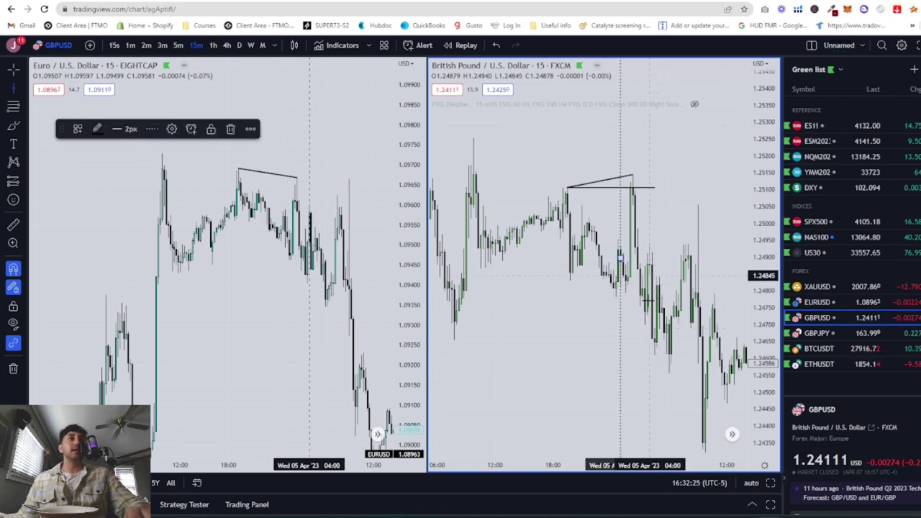
pyautogui.click(637, 386)
pyautogui.scroll(2, 638, 394)
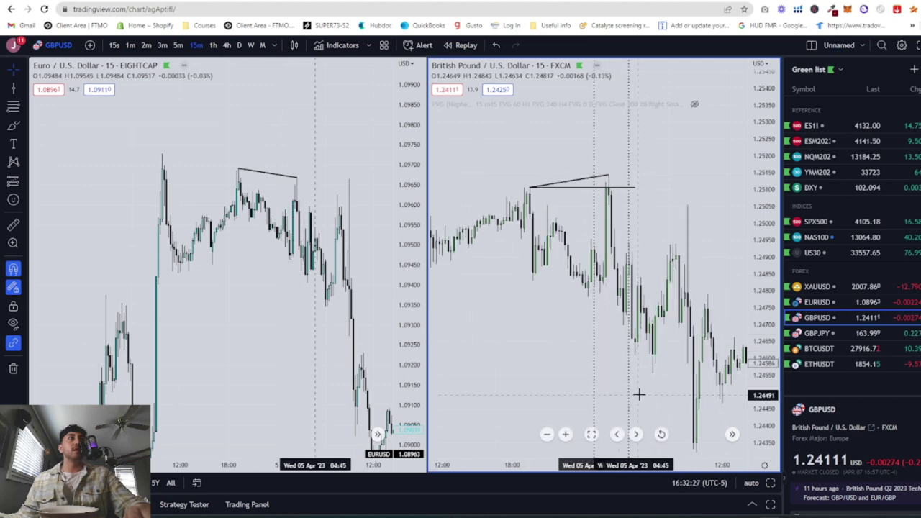
pyautogui.scroll(1, 662, 400)
pyautogui.scroll(1, 612, 409)
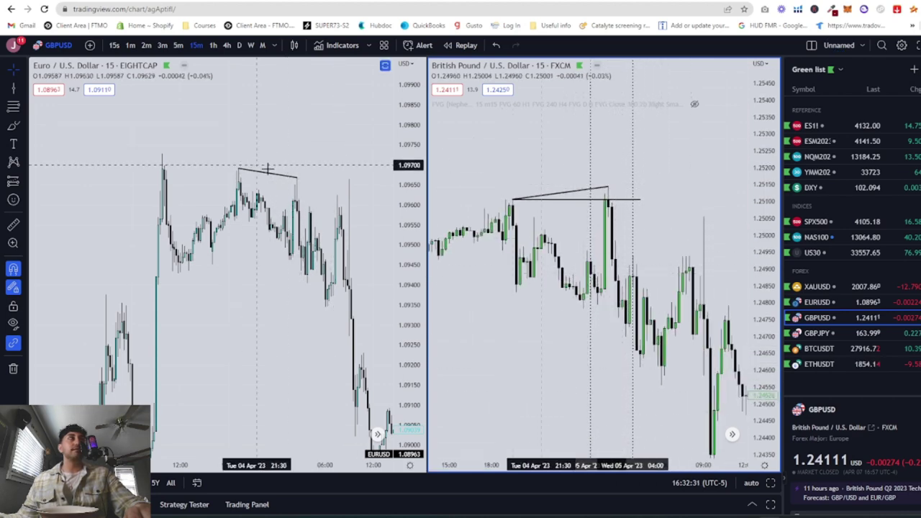
# Step: Make EUR/USD the active chart and zoom in on its highs
pyautogui.click(238, 278)
pyautogui.scroll(3, 238, 278)
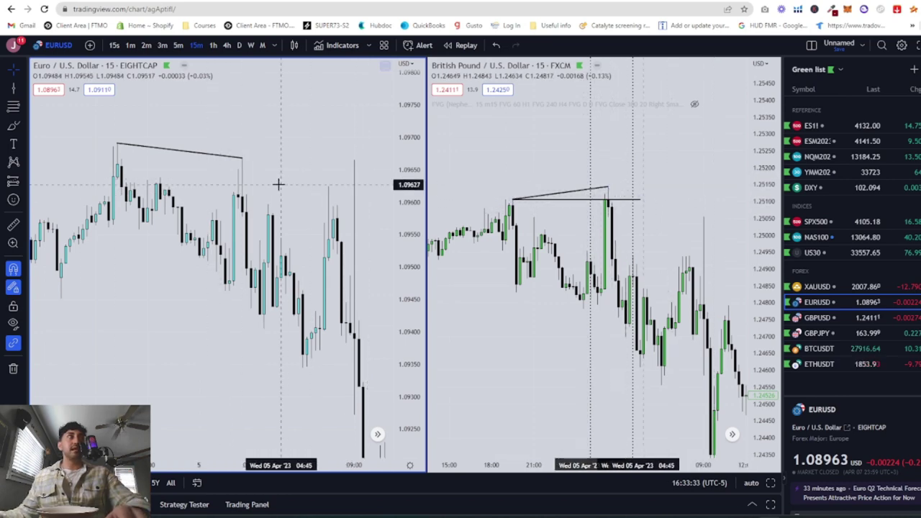
pyautogui.scroll(2, 295, 191)
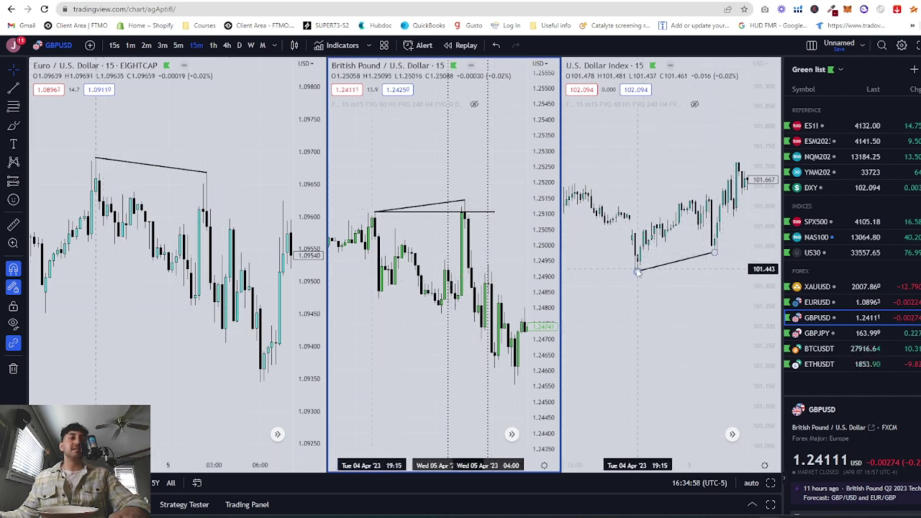
# Step: Zoom and pan the Dollar Index pane to frame its lows, then make GBP/USD the active chart
pyautogui.scroll(-3, 644, 278)
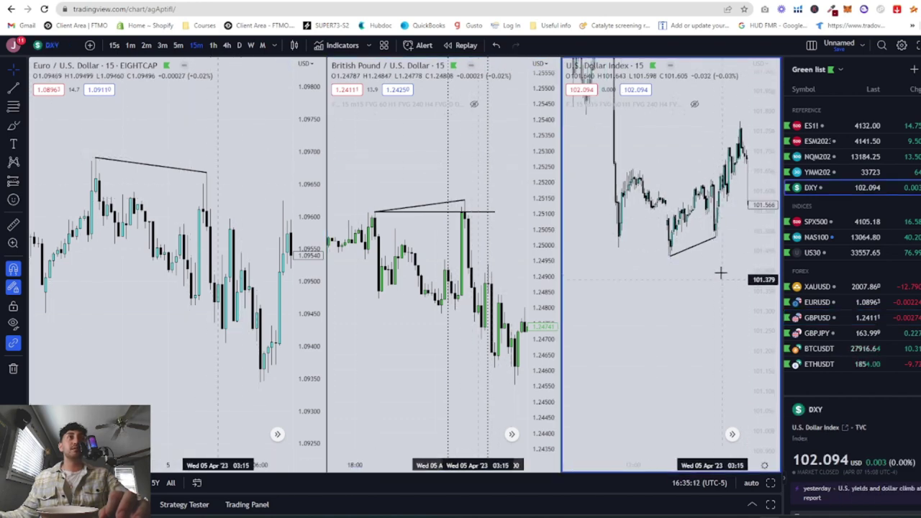
pyautogui.moveTo(719, 274); pyautogui.dragTo(722, 284)
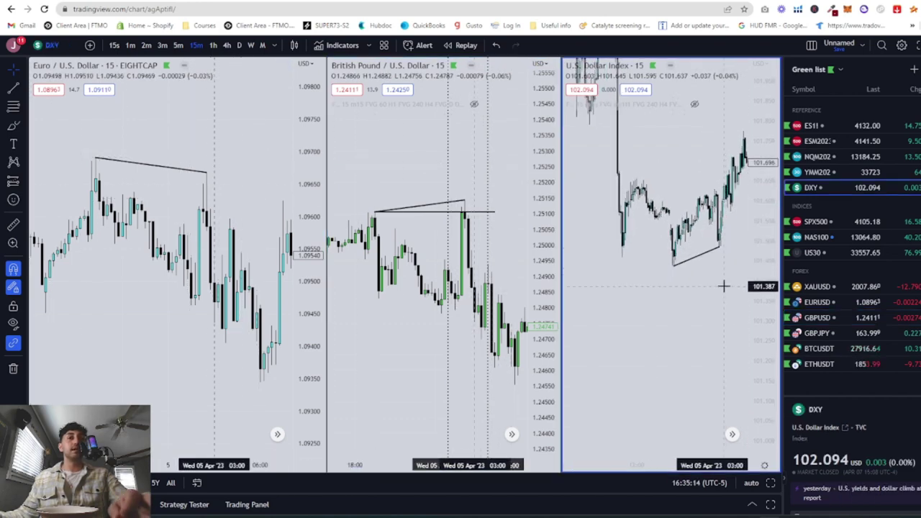
pyautogui.scroll(-2, 723, 283)
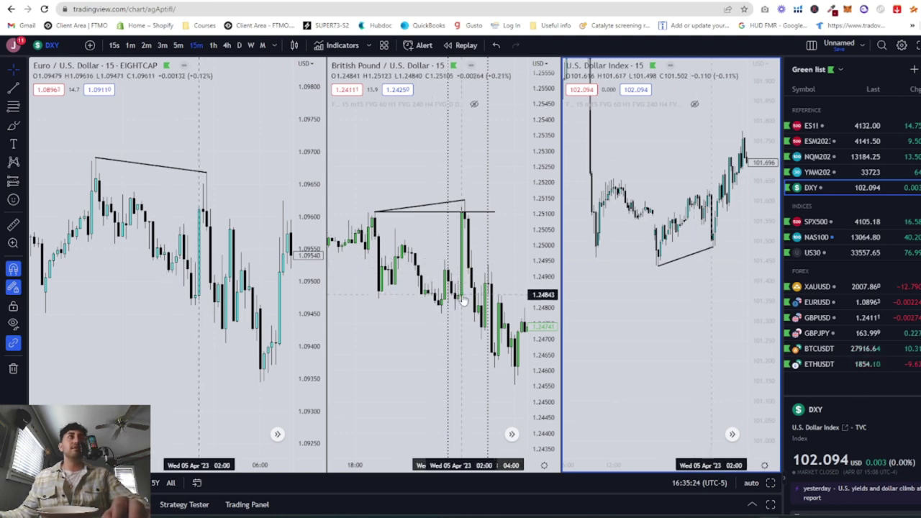
pyautogui.scroll(-3, 439, 165)
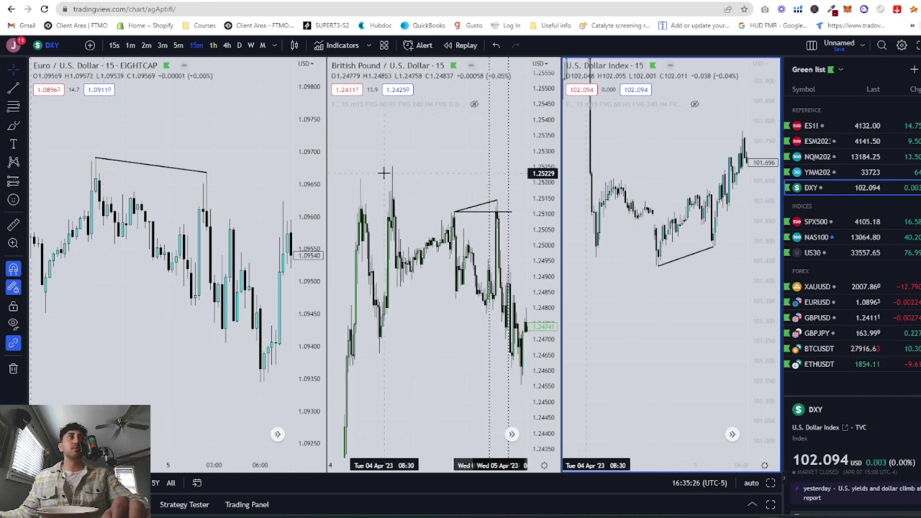
pyautogui.scroll(5, 396, 202)
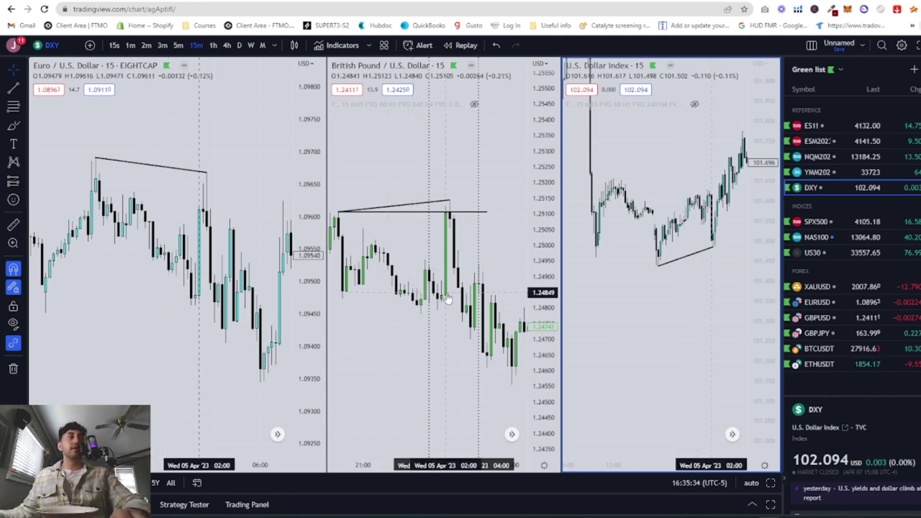
pyautogui.scroll(-3, 417, 329)
pyautogui.click(421, 296)
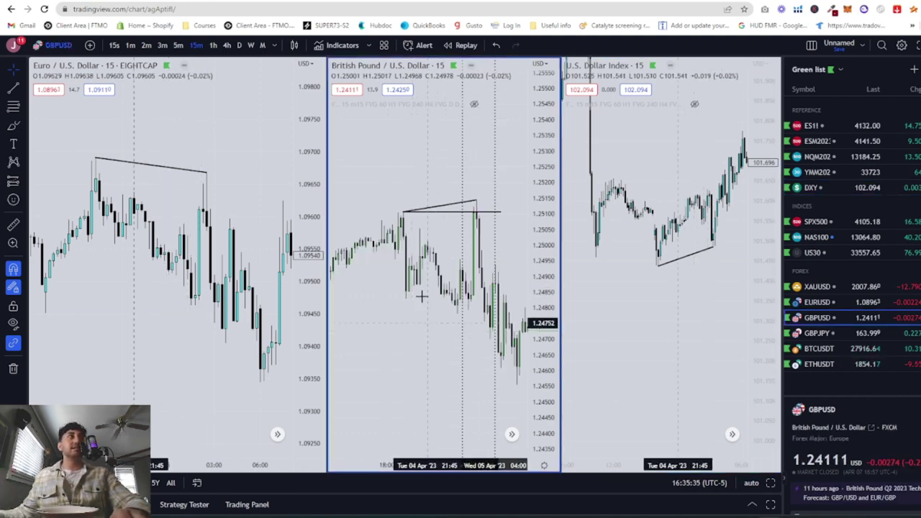
pyautogui.click(239, 45)
pyautogui.hotkey('alt', 'Return')
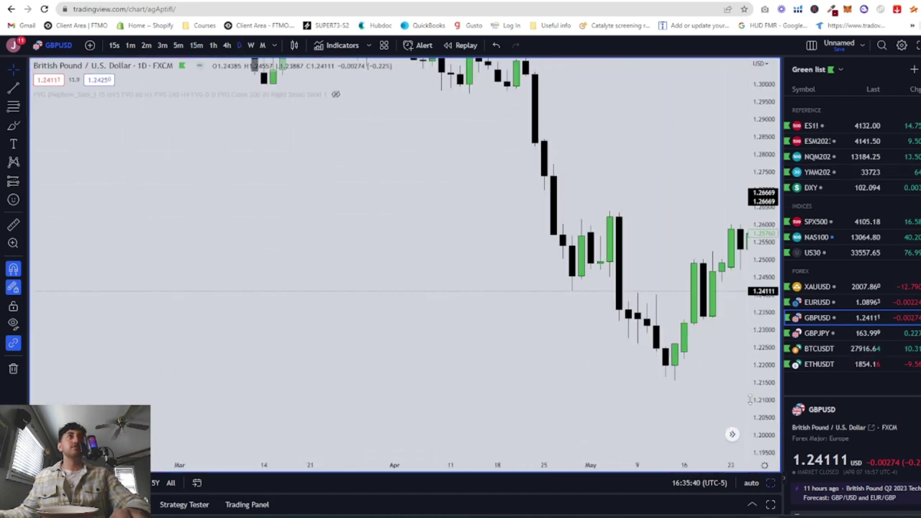
pyautogui.moveTo(663, 432); pyautogui.dragTo(712, 432)
pyautogui.click(731, 434)
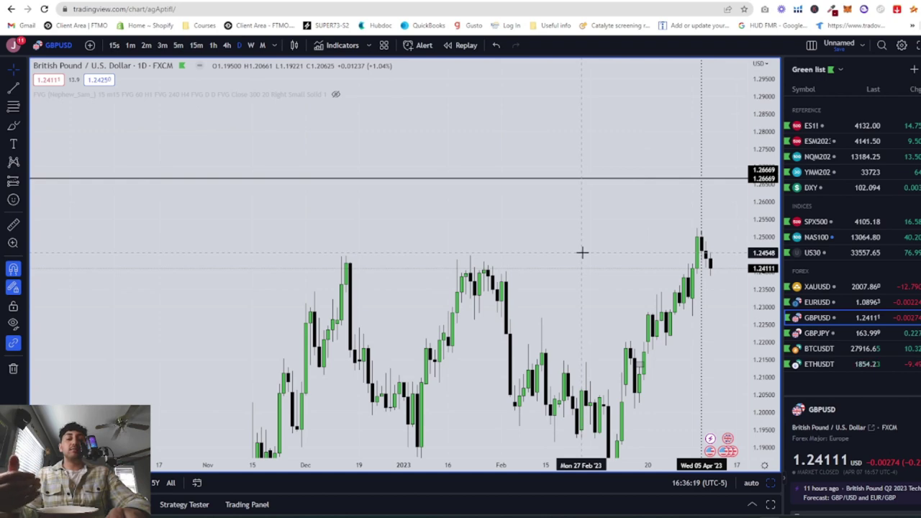
pyautogui.click(196, 45)
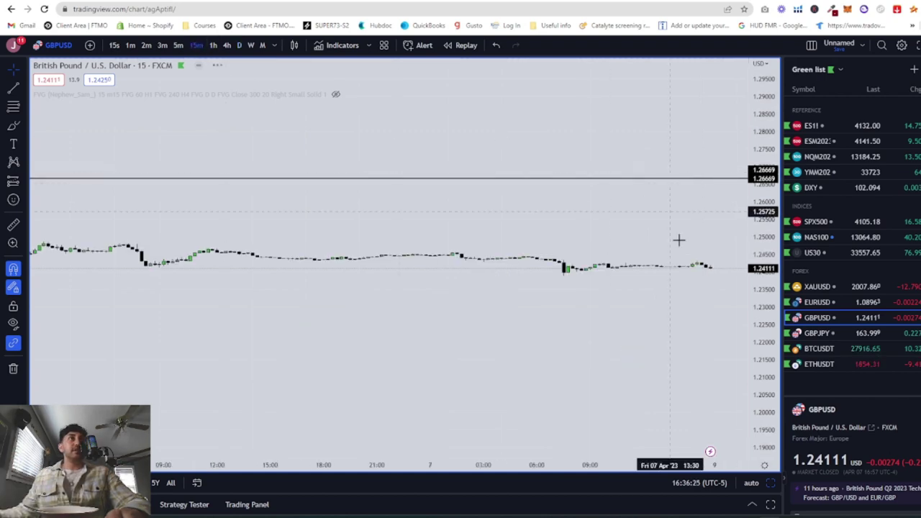
pyautogui.scroll(3, 608, 321)
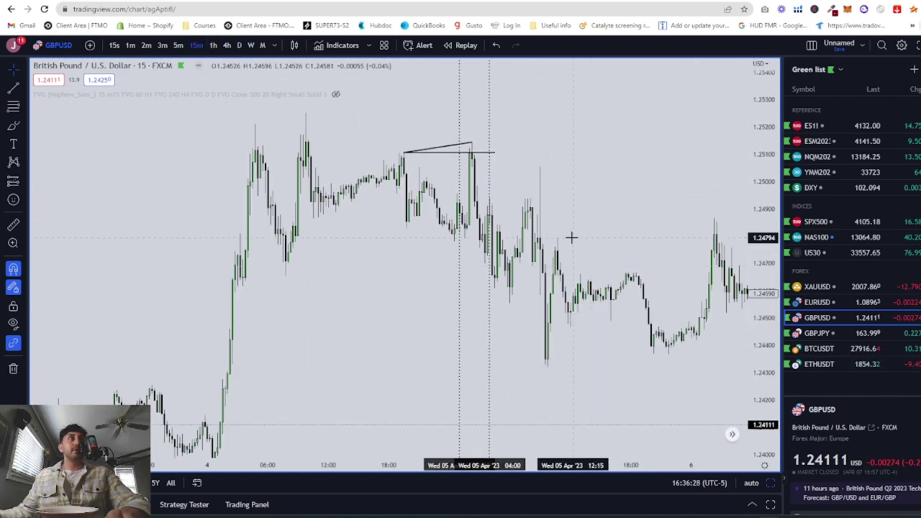
pyautogui.scroll(-1, 569, 238)
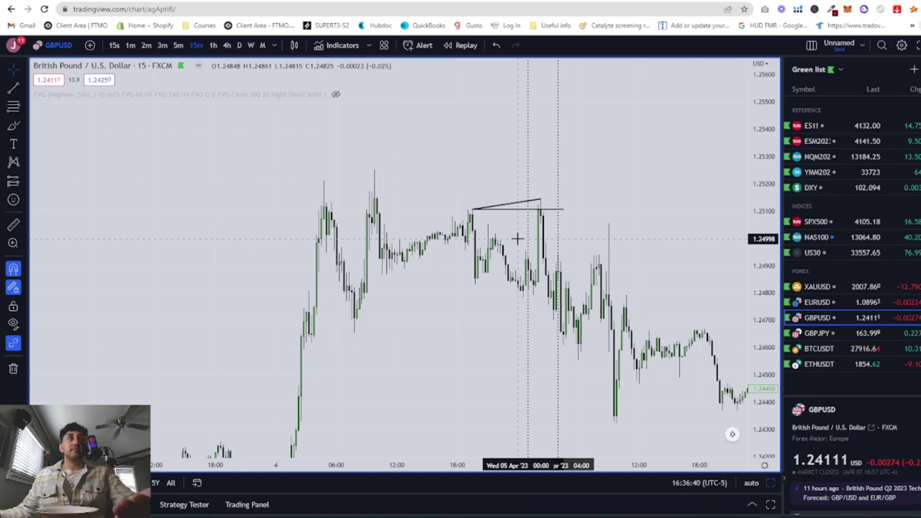
pyautogui.click(390, 432)
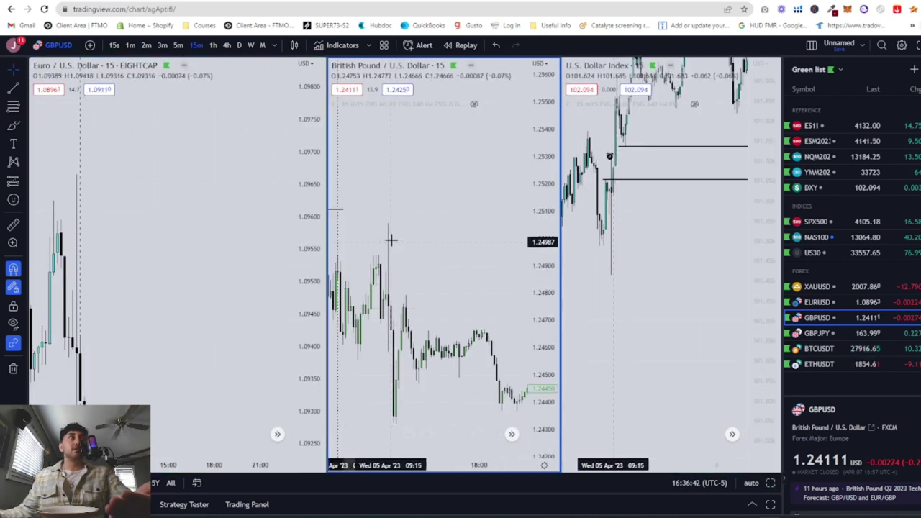
# Step: Make EUR/USD the active chart and zoom in on its marked highs
pyautogui.scroll(-3, 391, 240)
pyautogui.scroll(-3, 142, 319)
pyautogui.click(257, 291)
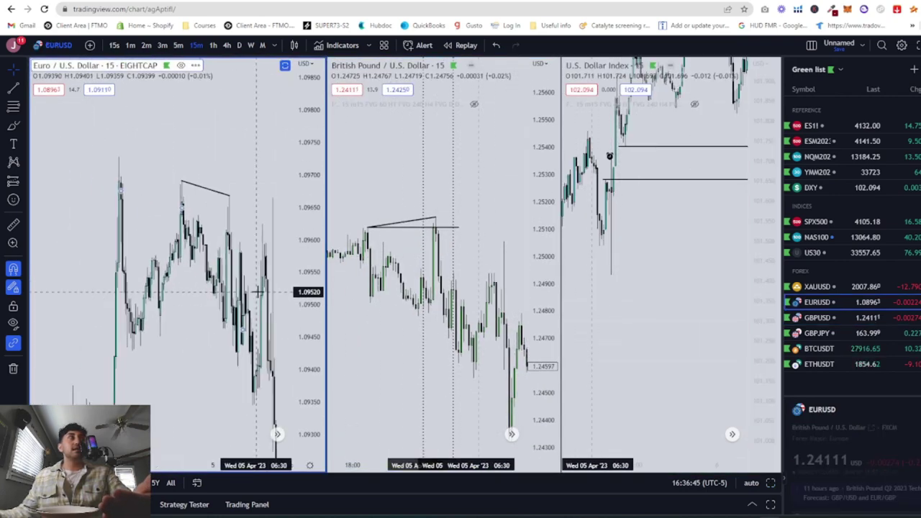
pyautogui.scroll(5, 215, 330)
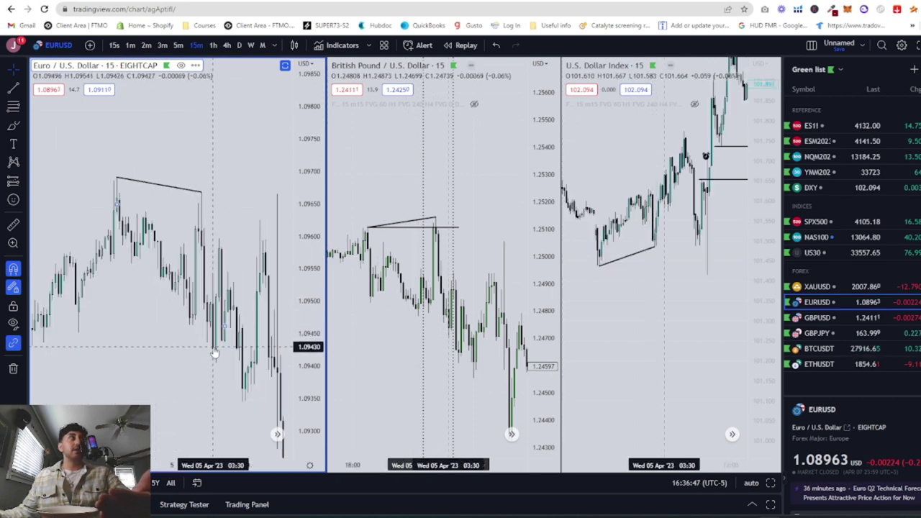
pyautogui.scroll(2, 215, 351)
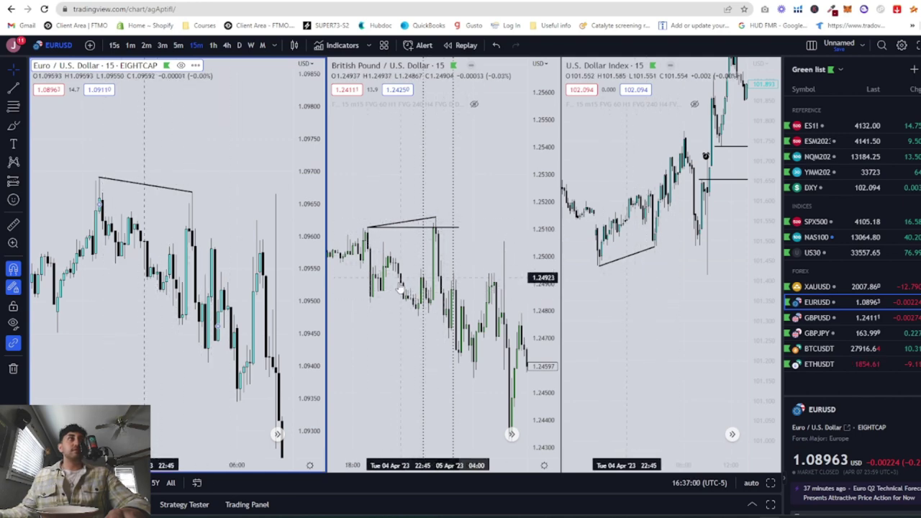
# Step: Pan the GBP/USD and Dollar Index charts to compare their highs and lows
pyautogui.moveTo(425, 226); pyautogui.dragTo(456, 324)
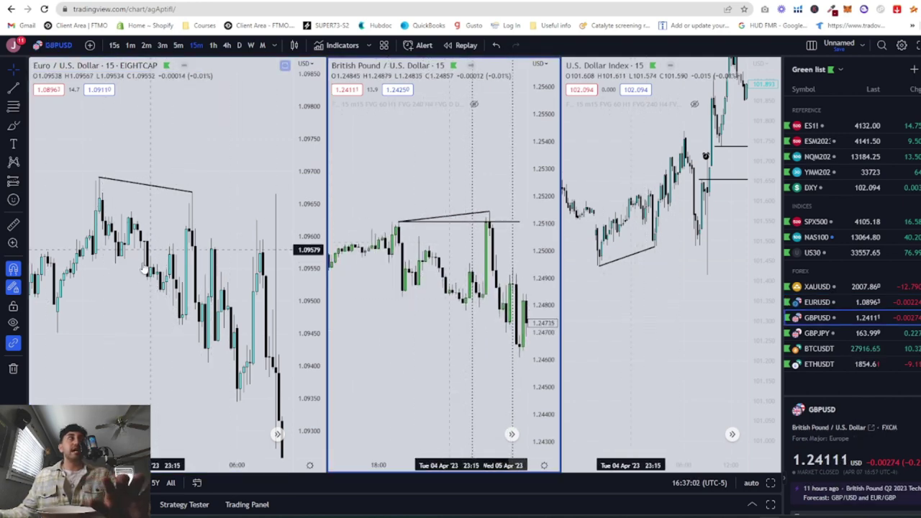
pyautogui.moveTo(641, 273); pyautogui.dragTo(695, 289)
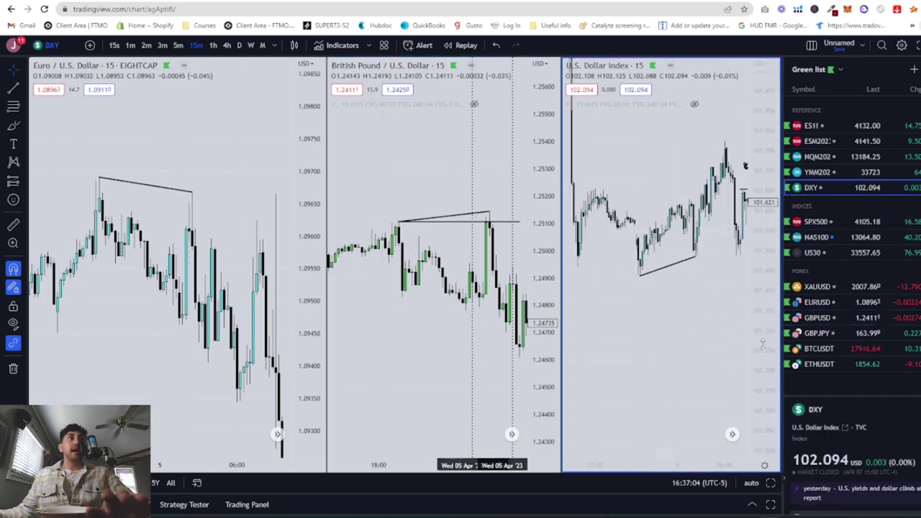
pyautogui.hscroll(-3, 608, 285)
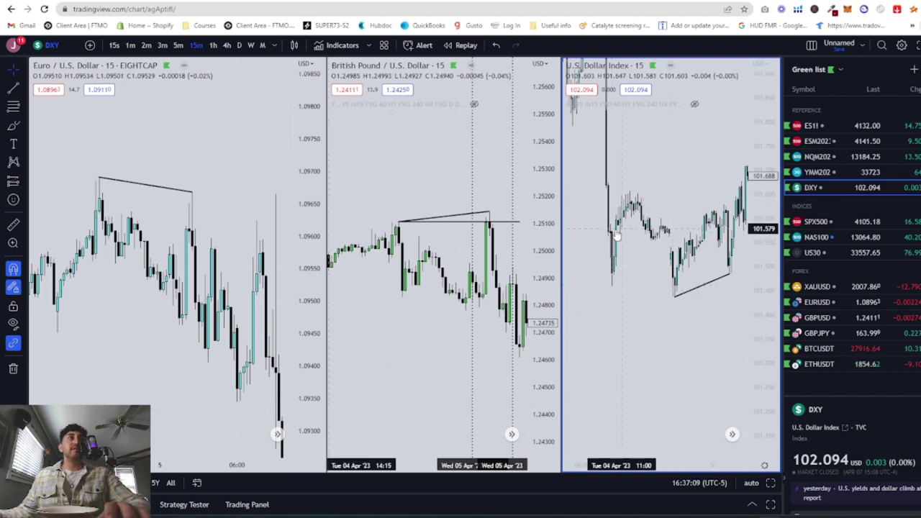
pyautogui.hscroll(2, 690, 274)
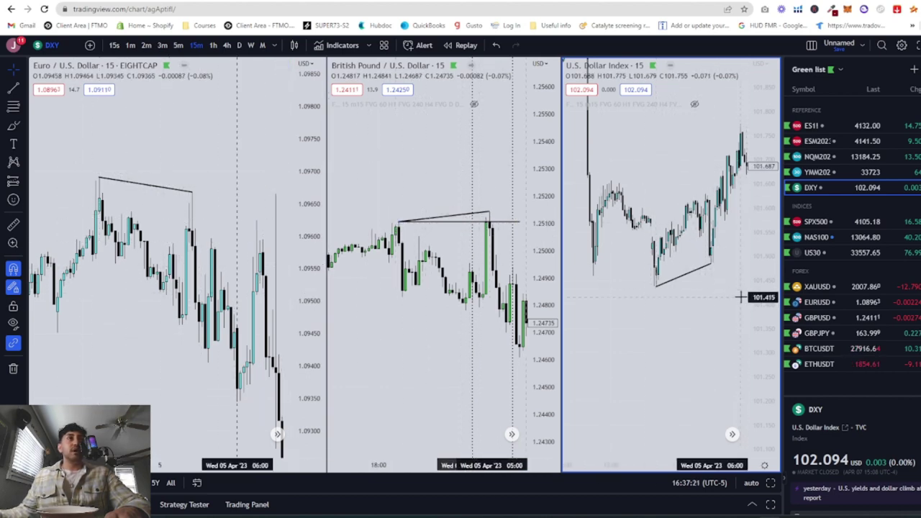
pyautogui.moveTo(428, 291); pyautogui.dragTo(405, 292)
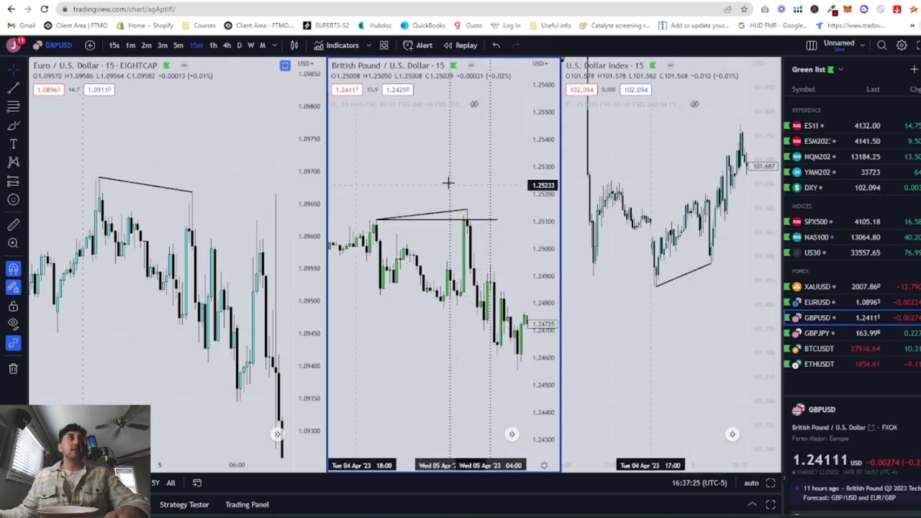
pyautogui.moveTo(418, 293); pyautogui.dragTo(409, 293)
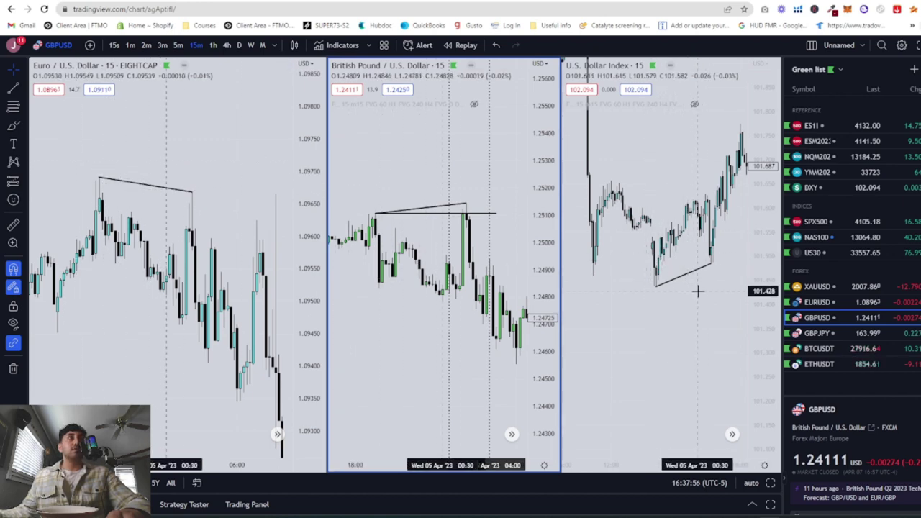
# Step: Make the Dollar Index chart active and zoom in
pyautogui.click(708, 255)
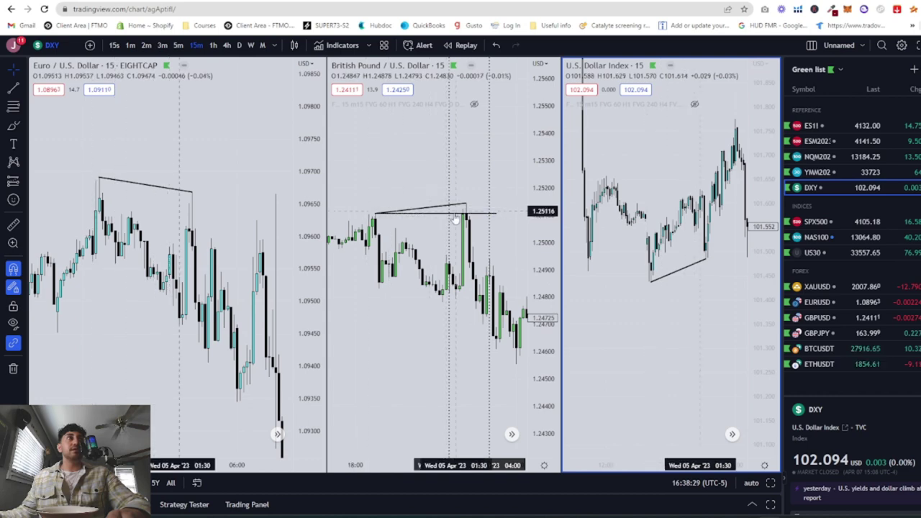
pyautogui.scroll(2, 684, 214)
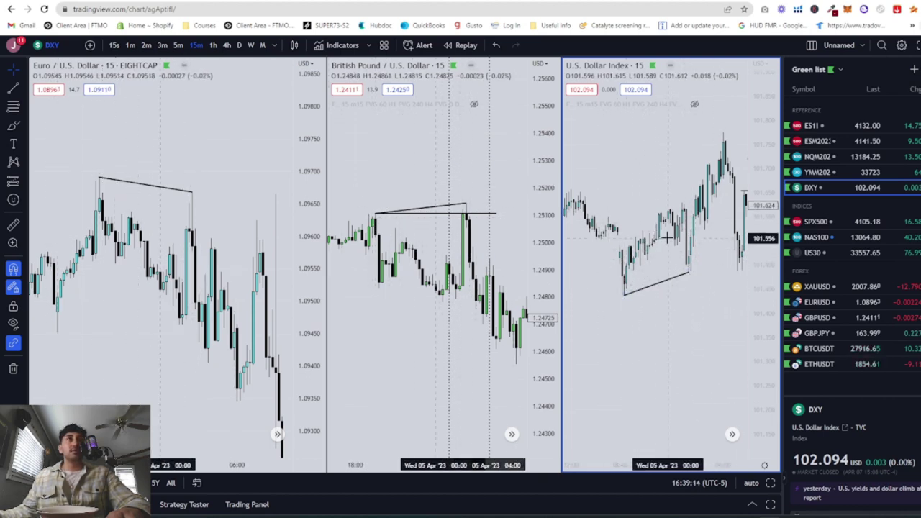
pyautogui.scroll(2, 460, 275)
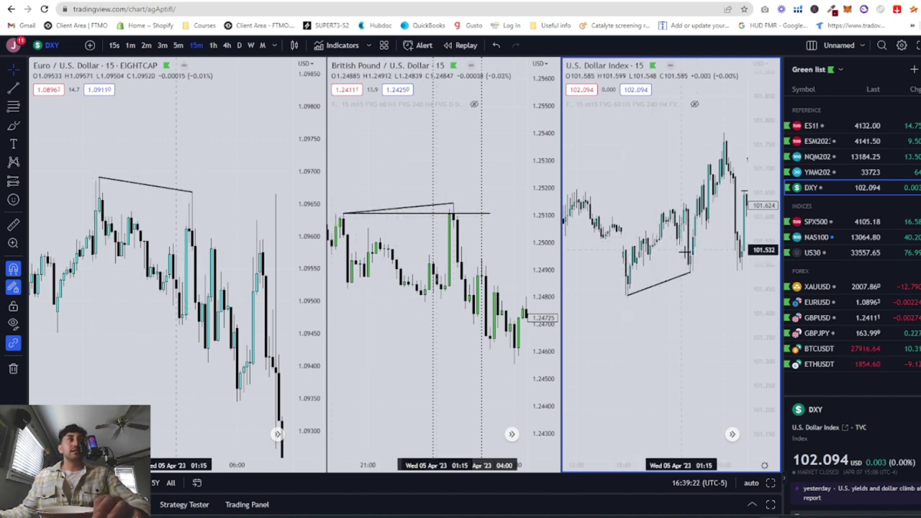
# Step: Make GBP/USD active with its trend line deselected, and zoom around it
pyautogui.click(452, 204)
pyautogui.scroll(-5, 453, 204)
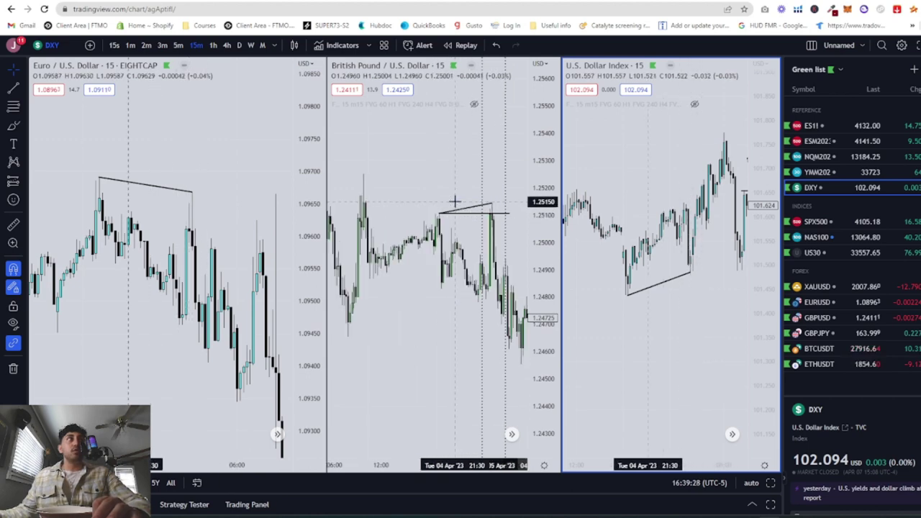
pyautogui.click(433, 196)
pyautogui.scroll(2, 414, 199)
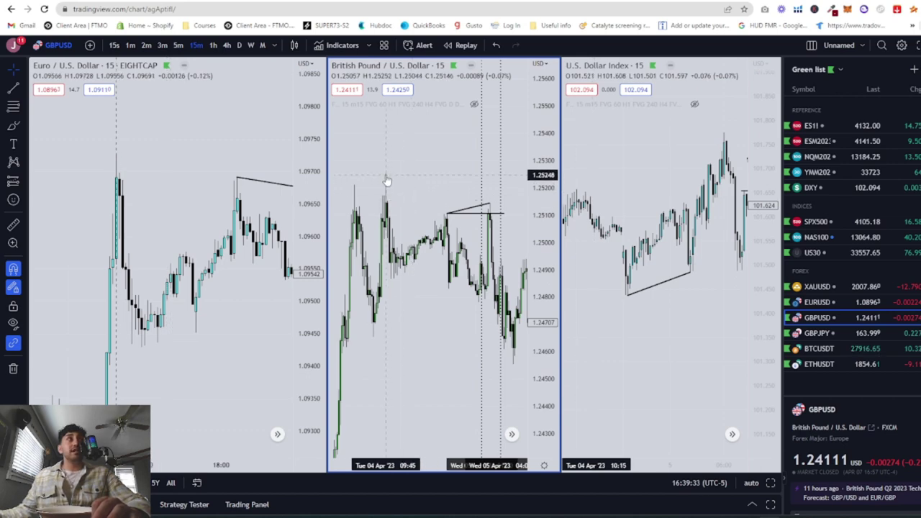
pyautogui.scroll(4, 390, 184)
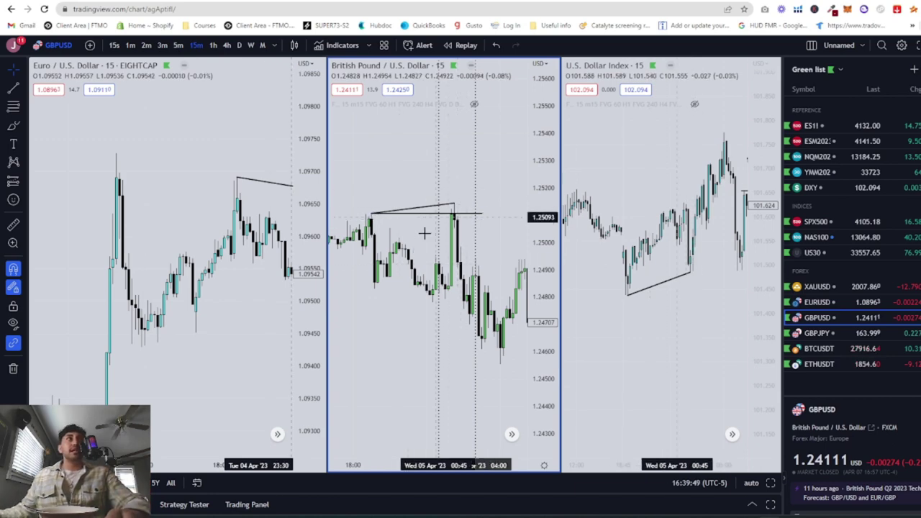
pyautogui.scroll(2, 492, 237)
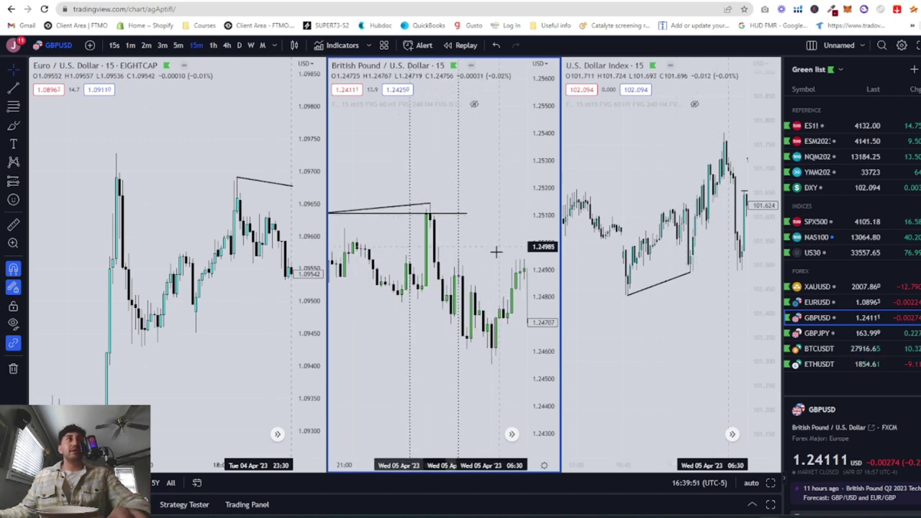
pyautogui.scroll(-1, 496, 251)
# Step: Zoom the EUR/USD chart, then switch to the position forecasting tool (Alt+Shift+L)
pyautogui.click(215, 248)
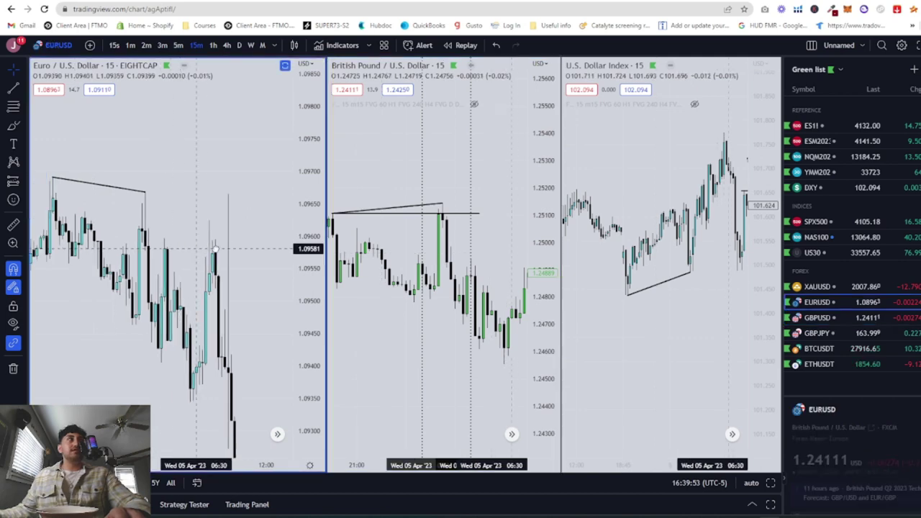
pyautogui.scroll(-1, 214, 248)
pyautogui.scroll(1, 214, 248)
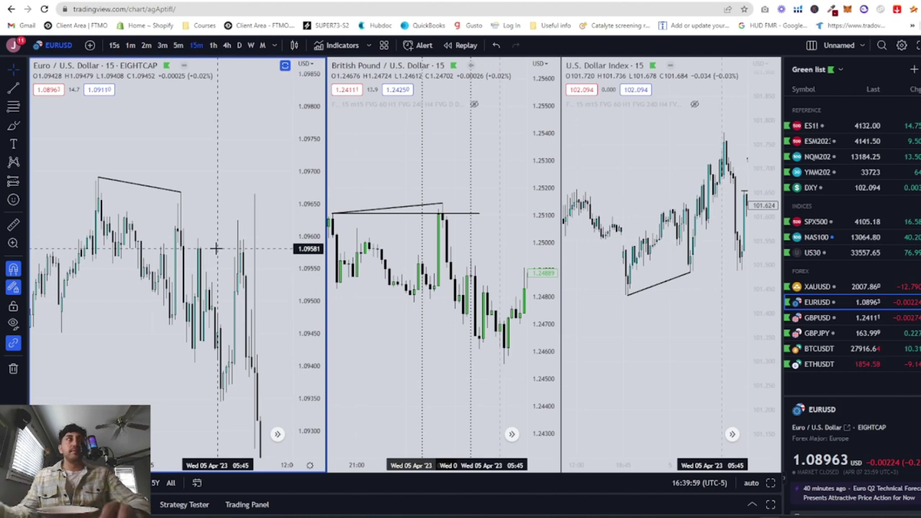
pyautogui.scroll(-1, 214, 248)
pyautogui.scroll(-1, 402, 279)
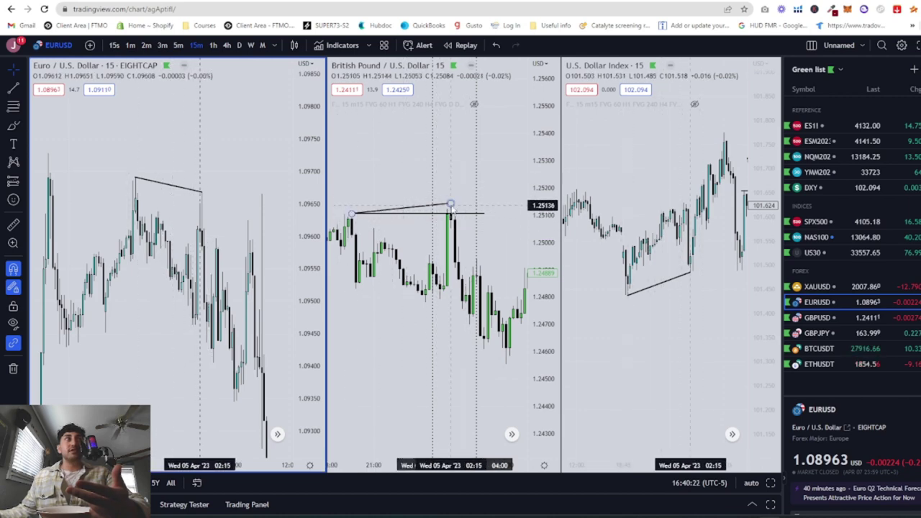
pyautogui.hotkey('alt', 'shift', 'l')
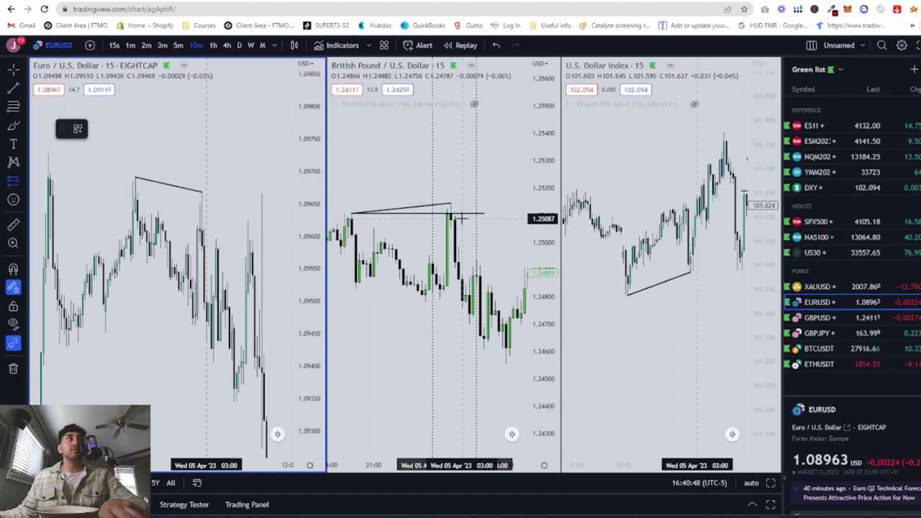
# Step: Place a short position on GBP/USD and tighten its stop toward entry
pyautogui.click(461, 217)
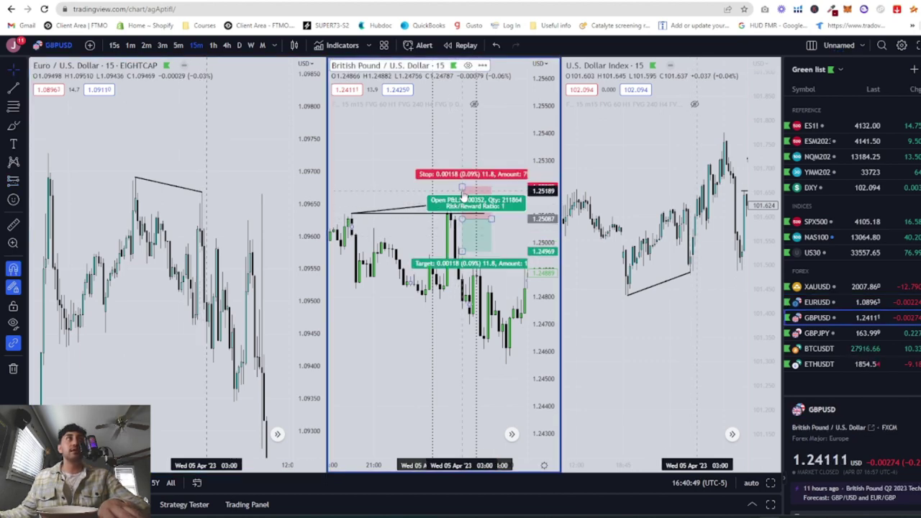
pyautogui.moveTo(463, 194); pyautogui.dragTo(463, 208)
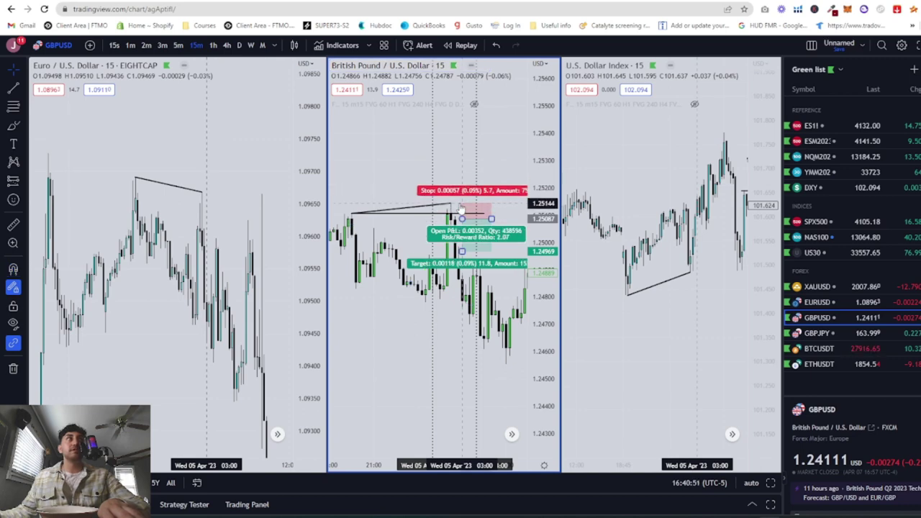
pyautogui.click(458, 168)
# Step: Extend the short position's target lower until risk/reward reads 7.15
pyautogui.scroll(-2, 455, 300)
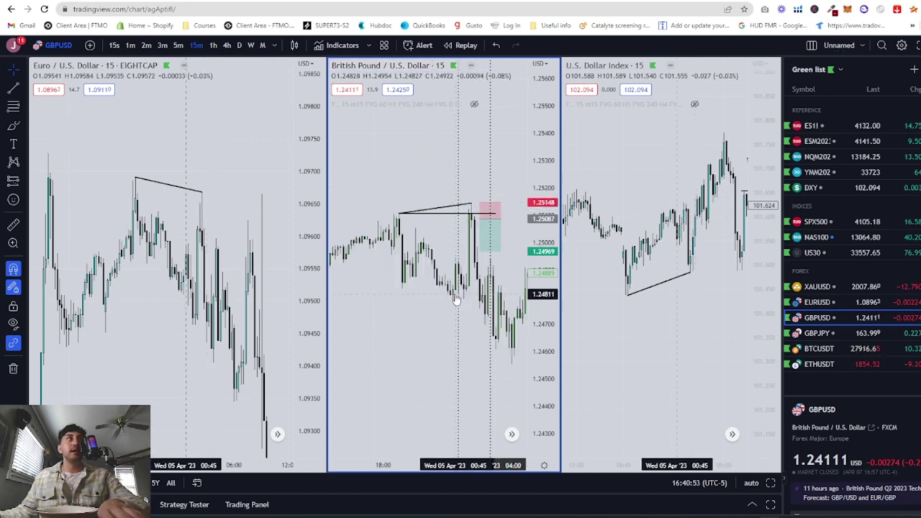
pyautogui.scroll(-3, 436, 302)
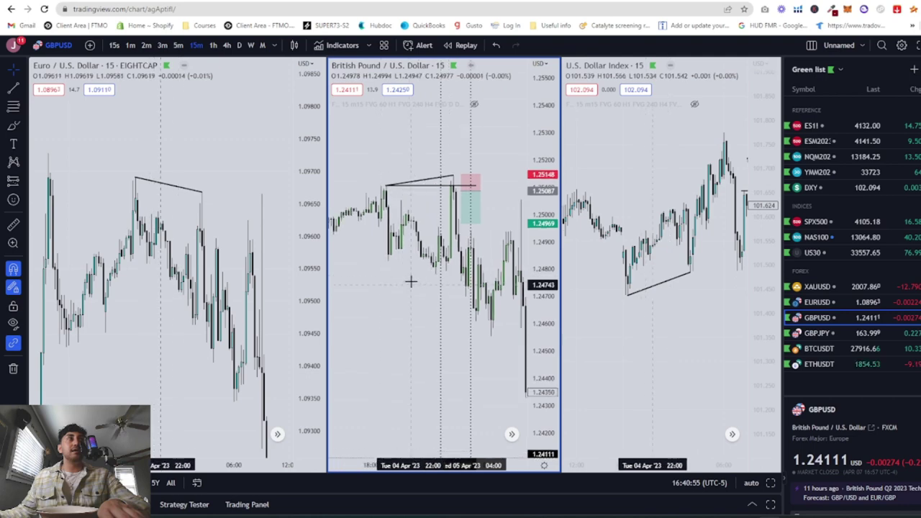
pyautogui.scroll(-2, 425, 302)
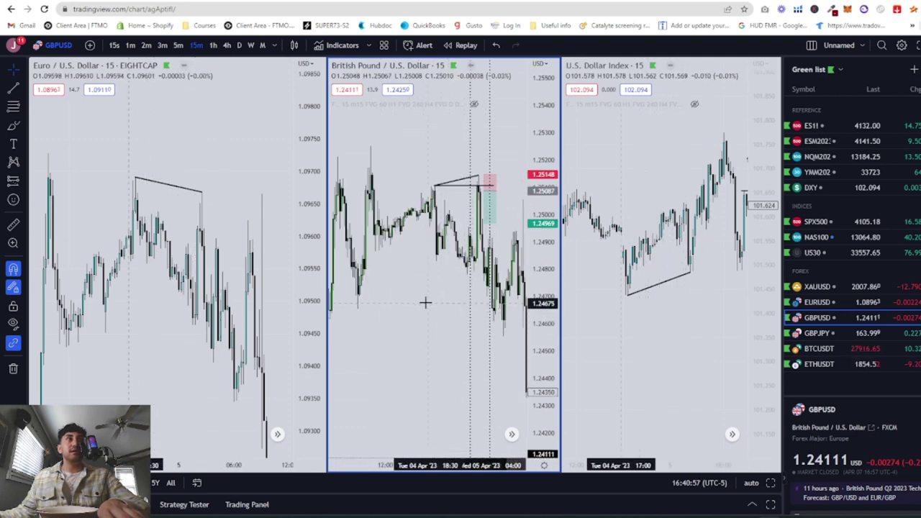
pyautogui.scroll(-1, 425, 303)
pyautogui.moveTo(478, 228)
pyautogui.mouseDown()
pyautogui.moveTo(477, 325)
pyautogui.moveTo(472, 316)
pyautogui.mouseUp()
pyautogui.scroll(1, 472, 316)
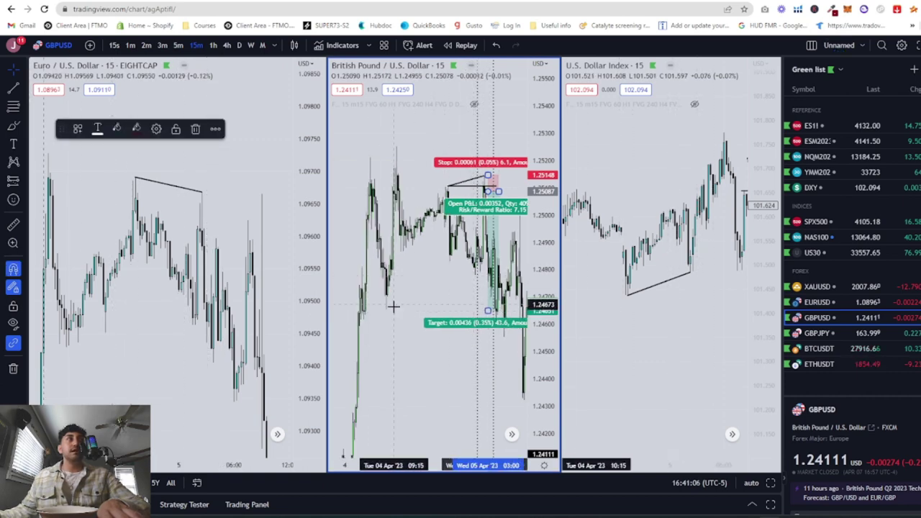
pyautogui.click(424, 323)
pyautogui.scroll(2, 426, 307)
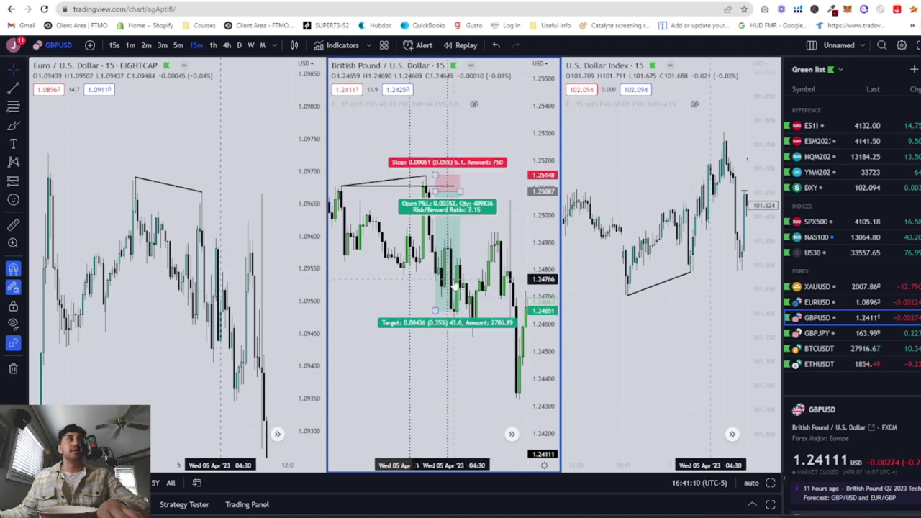
pyautogui.hscroll(2, 456, 270)
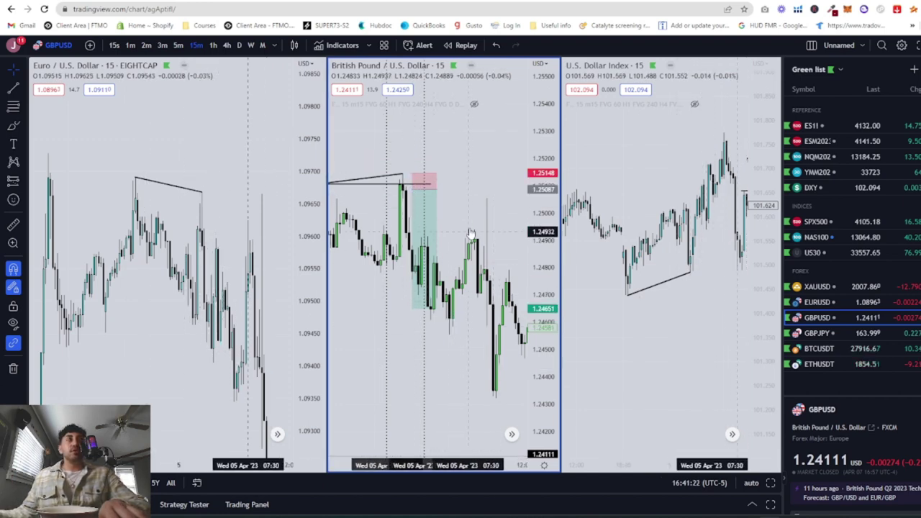
pyautogui.scroll(1, 169, 311)
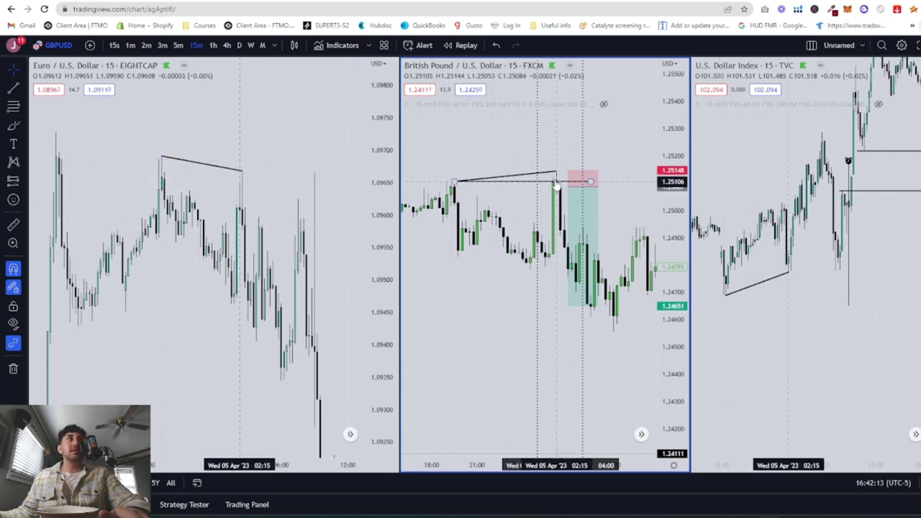
# Step: Move the short position's entry to 1.25105 and set the stop near 1.2514, giving 10.56 risk/reward
pyautogui.scroll(-3, 539, 172)
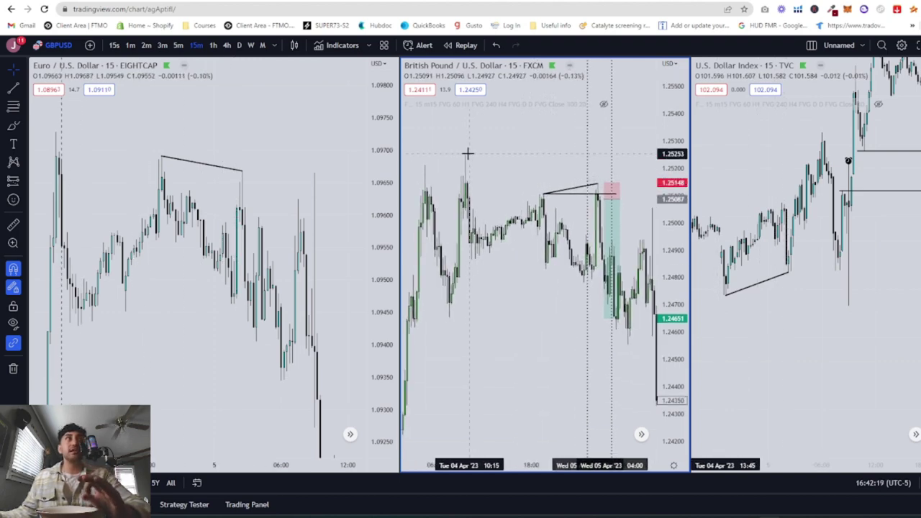
pyautogui.click(606, 198)
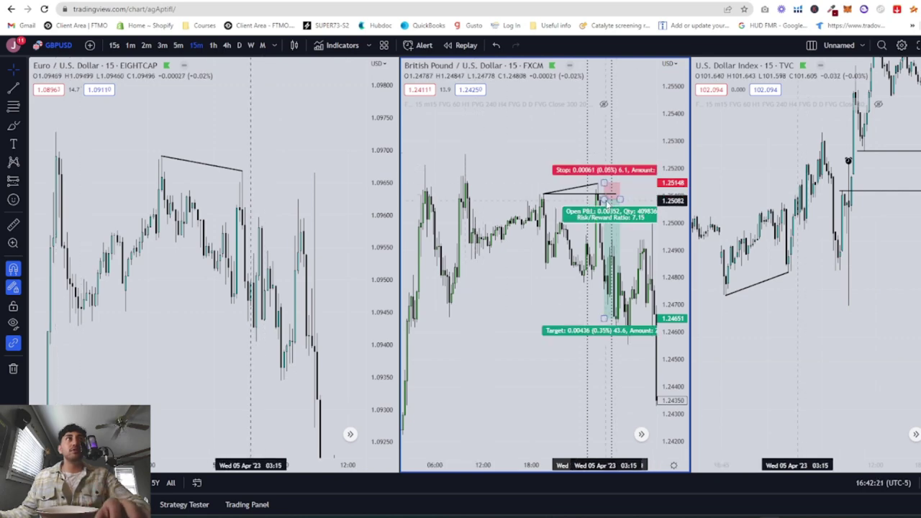
pyautogui.moveTo(607, 201); pyautogui.dragTo(545, 195)
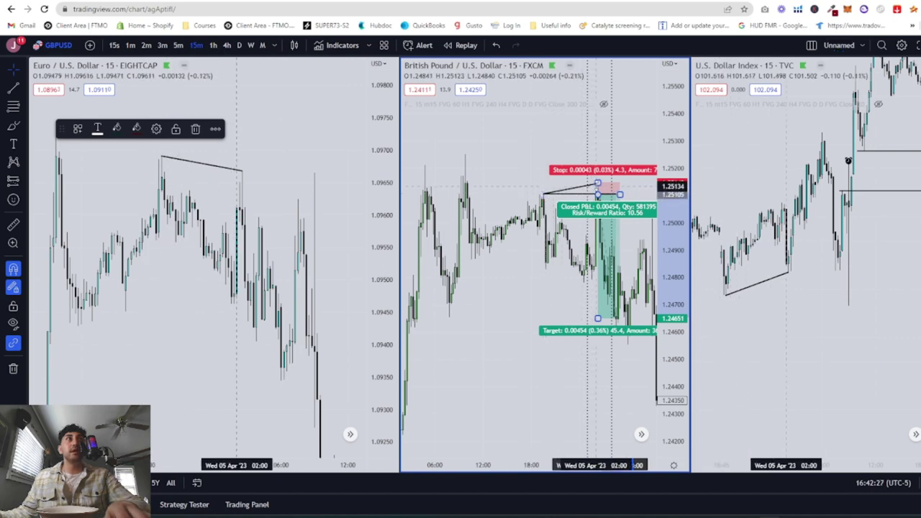
pyautogui.moveTo(597, 183); pyautogui.dragTo(599, 157)
pyautogui.click(633, 156)
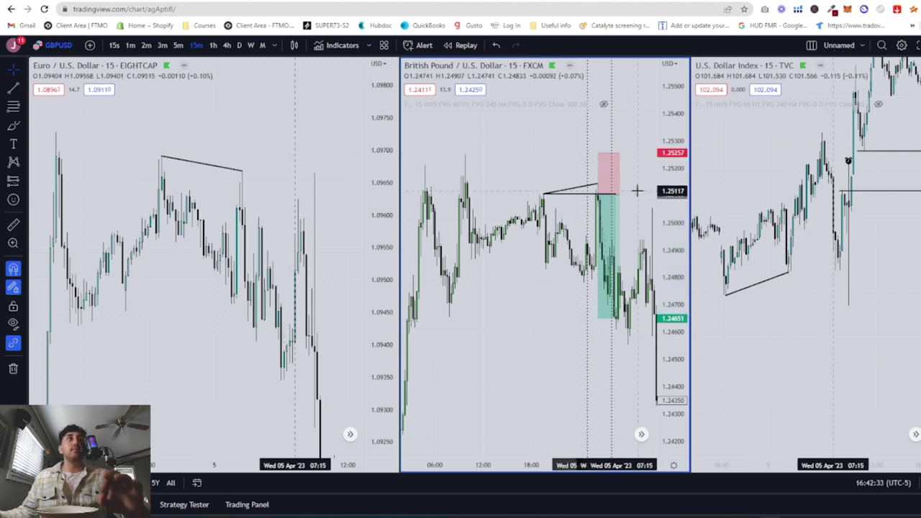
pyautogui.scroll(2, 636, 191)
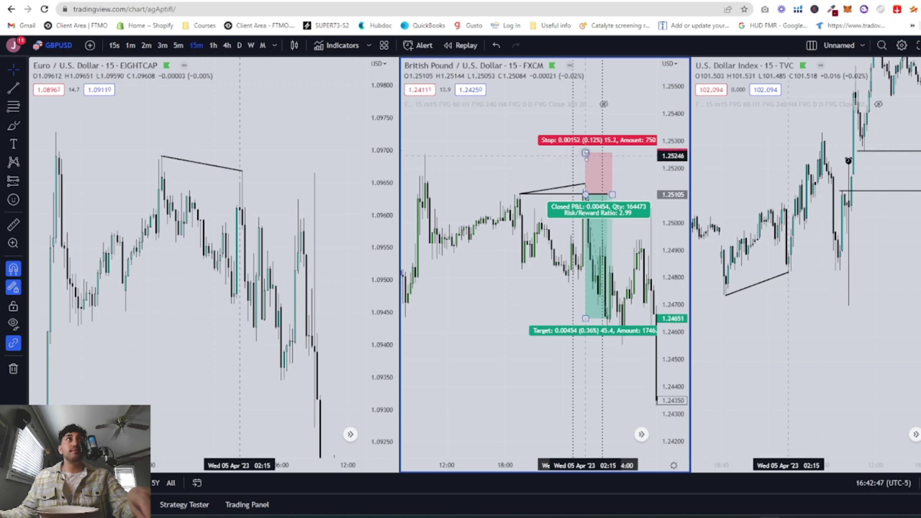
pyautogui.moveTo(586, 154); pyautogui.dragTo(585, 183)
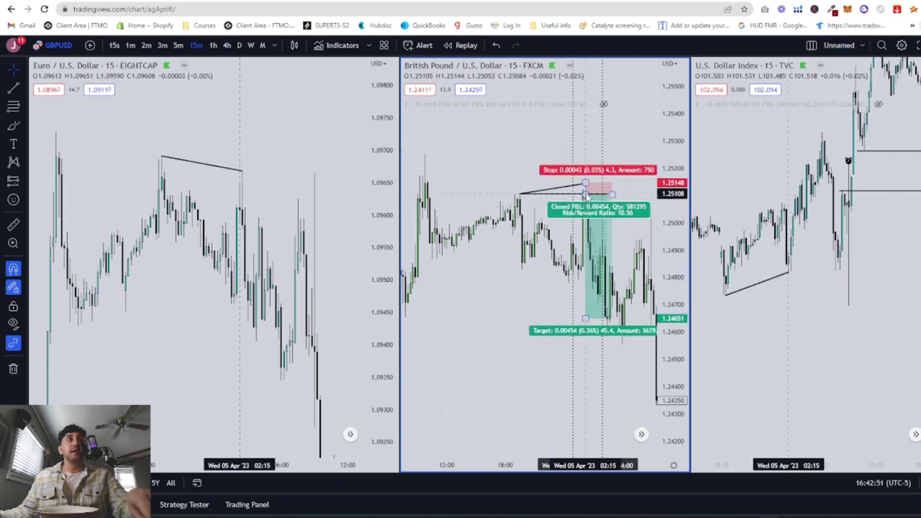
pyautogui.scroll(3, 483, 331)
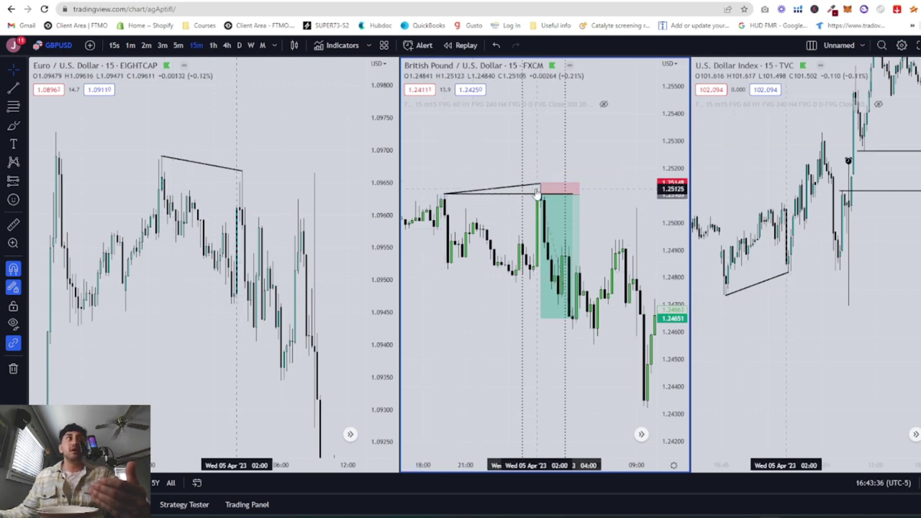
# Step: Zoom around the GBP/USD short position to review it
pyautogui.scroll(-3, 477, 189)
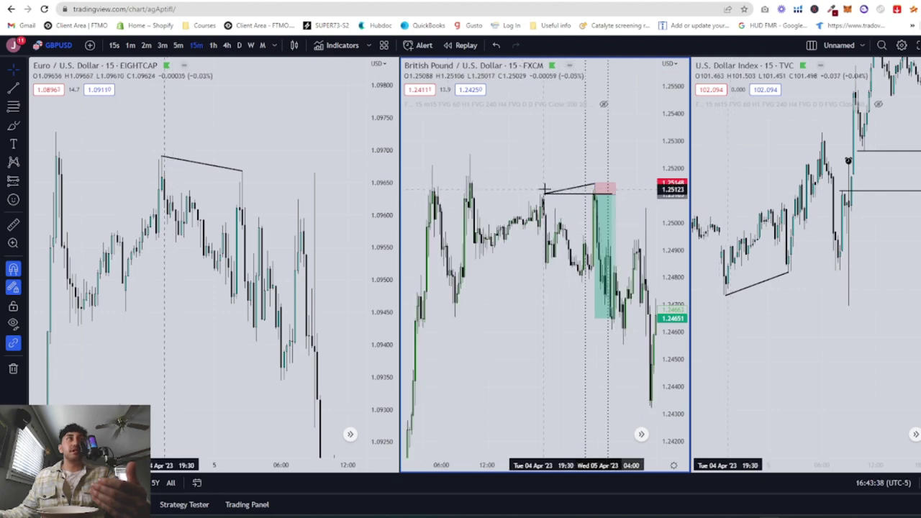
pyautogui.scroll(3, 544, 198)
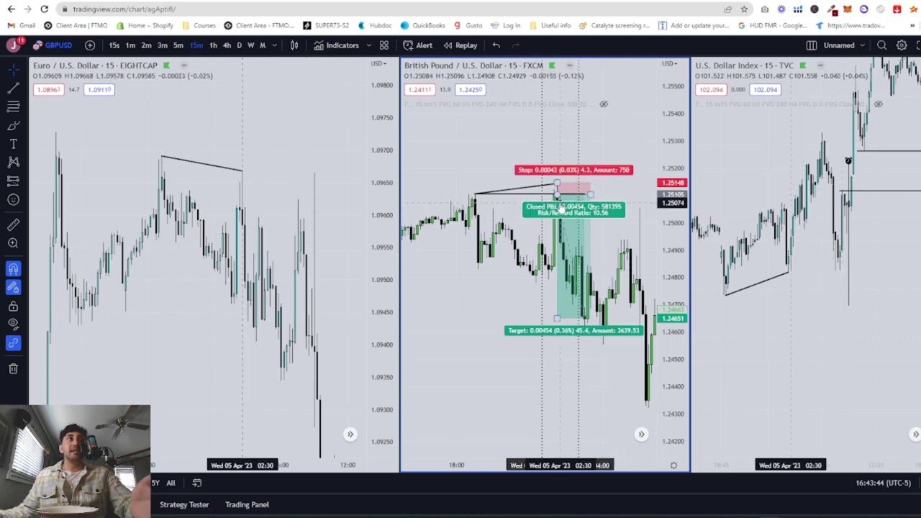
pyautogui.scroll(-1, 503, 262)
pyautogui.scroll(1, 471, 310)
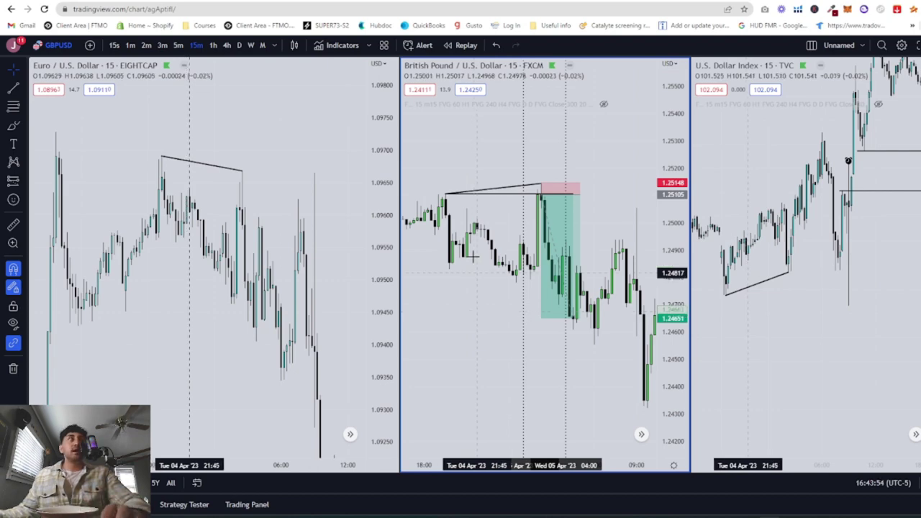
pyautogui.scroll(2, 475, 298)
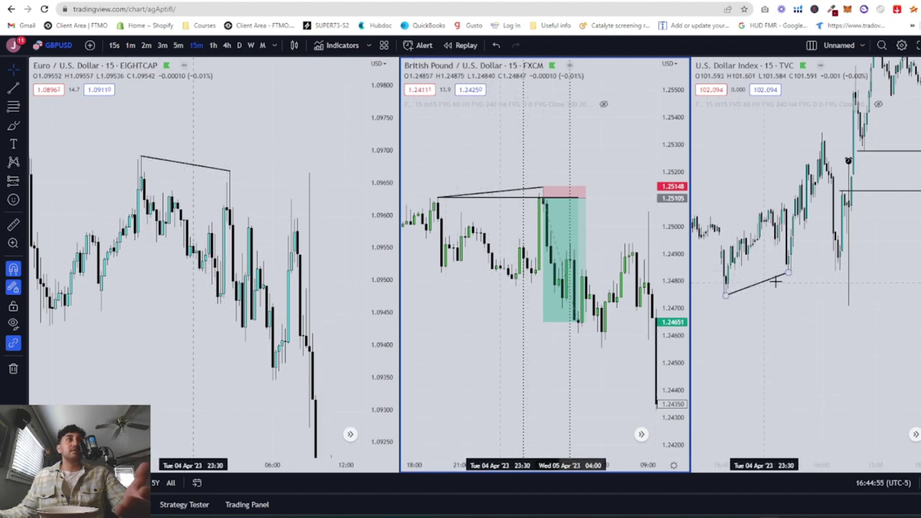
# Step: Select the position drawing to check its figures, then deselect it
pyautogui.click(544, 199)
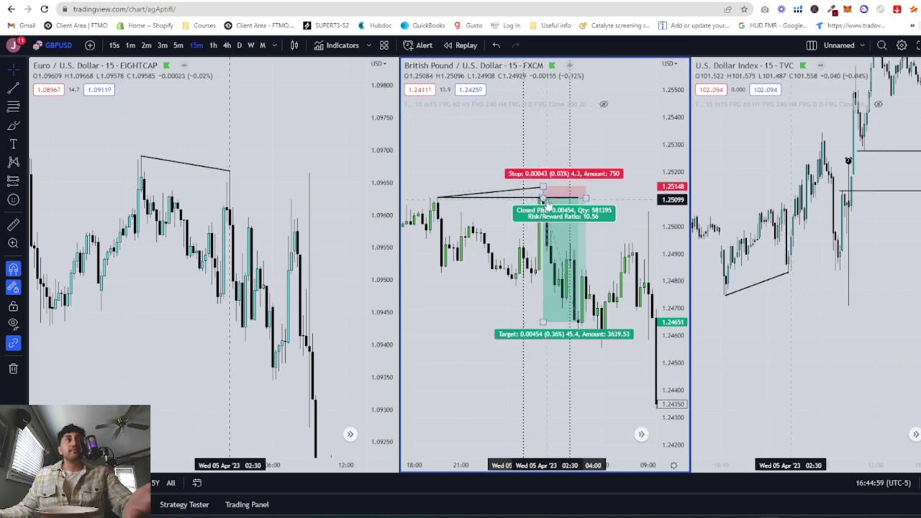
pyautogui.scroll(-3, 543, 204)
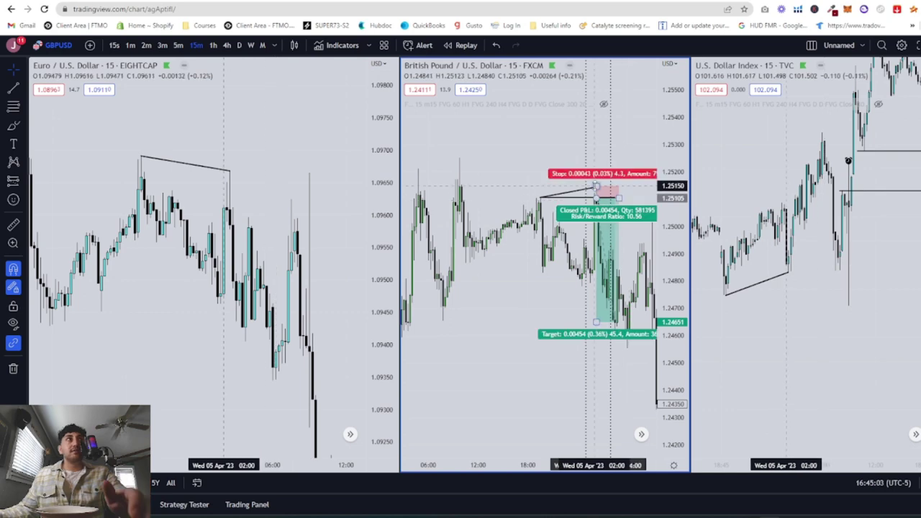
pyautogui.click(479, 136)
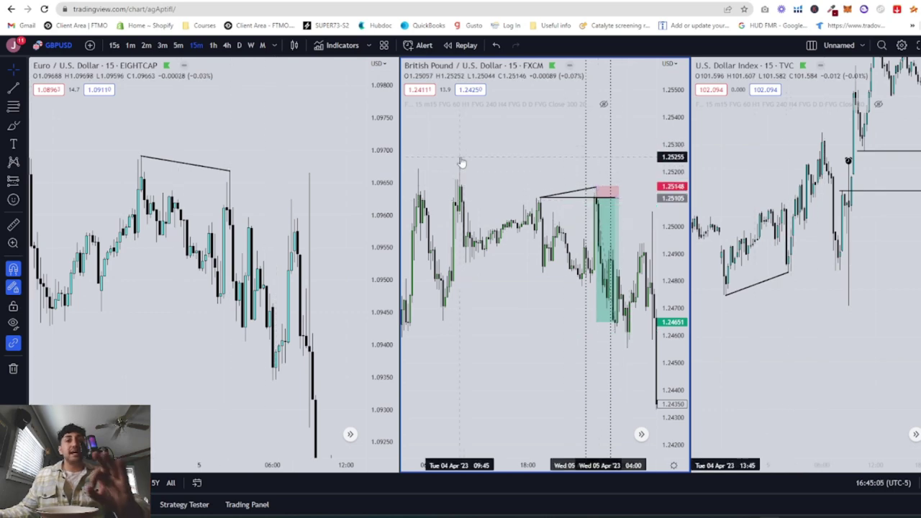
pyautogui.click(611, 201)
pyautogui.scroll(3, 626, 211)
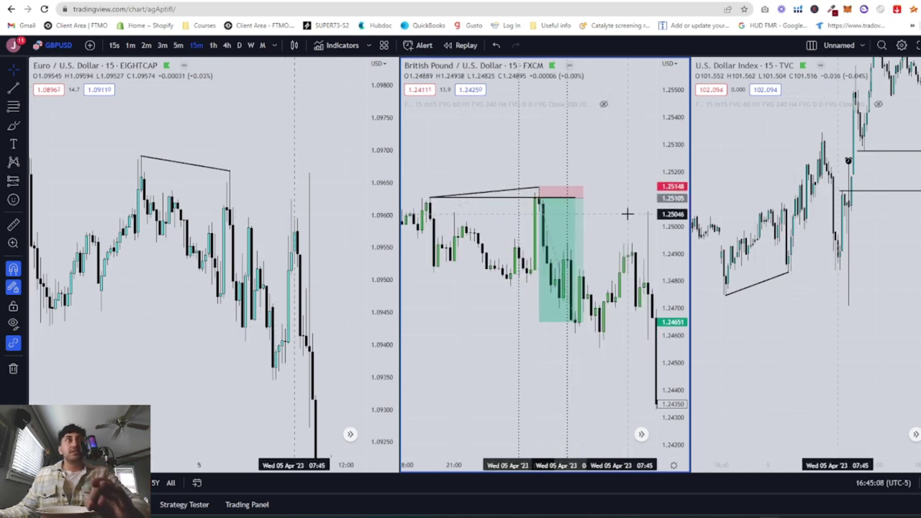
pyautogui.click(597, 344)
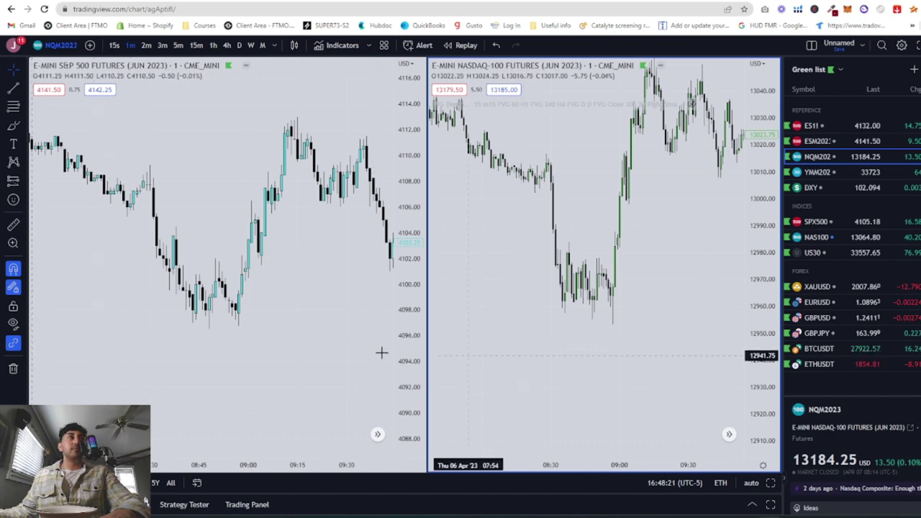
# Step: Make the E-mini S&P 500 chart active and zoom out its time scale
pyautogui.click(363, 340)
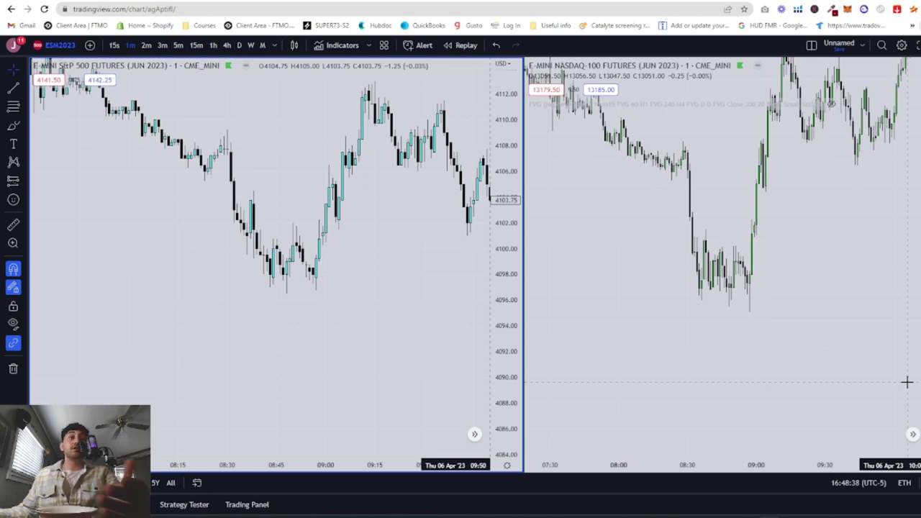
pyautogui.scroll(-1, 149, 195)
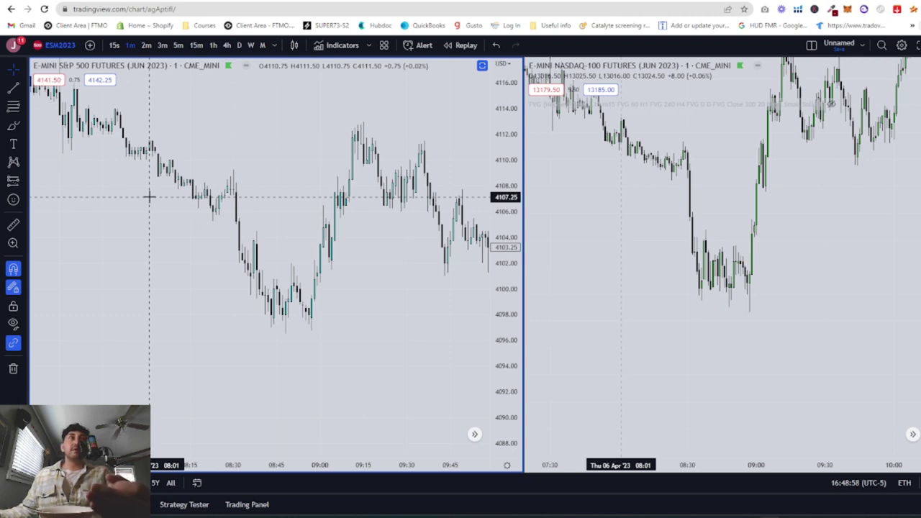
# Step: Put the S&P chart on daily candles and remove the Daily OB line
pyautogui.click(239, 44)
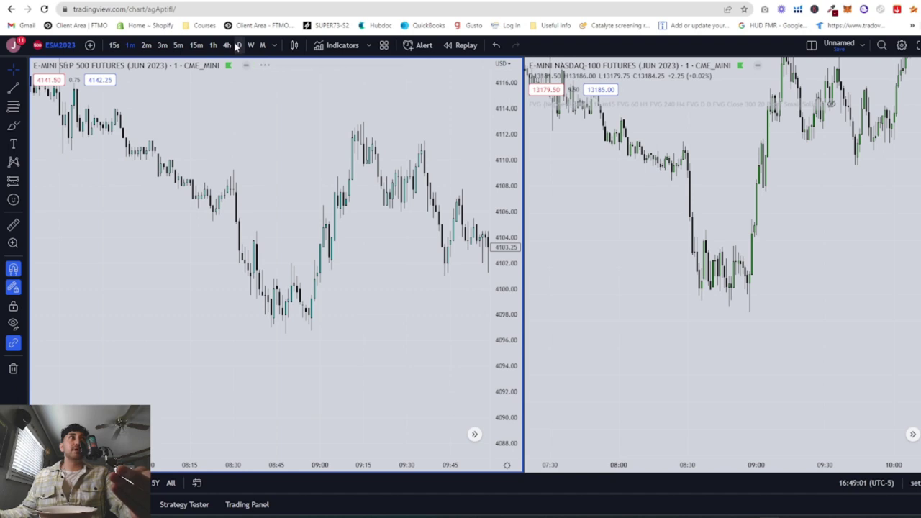
pyautogui.click(474, 434)
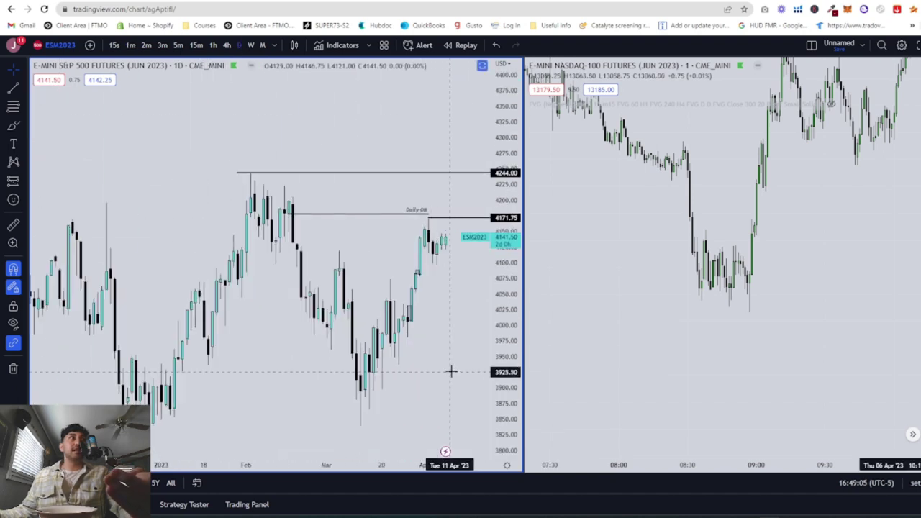
pyautogui.scroll(4, 451, 371)
pyautogui.rightClick(358, 213)
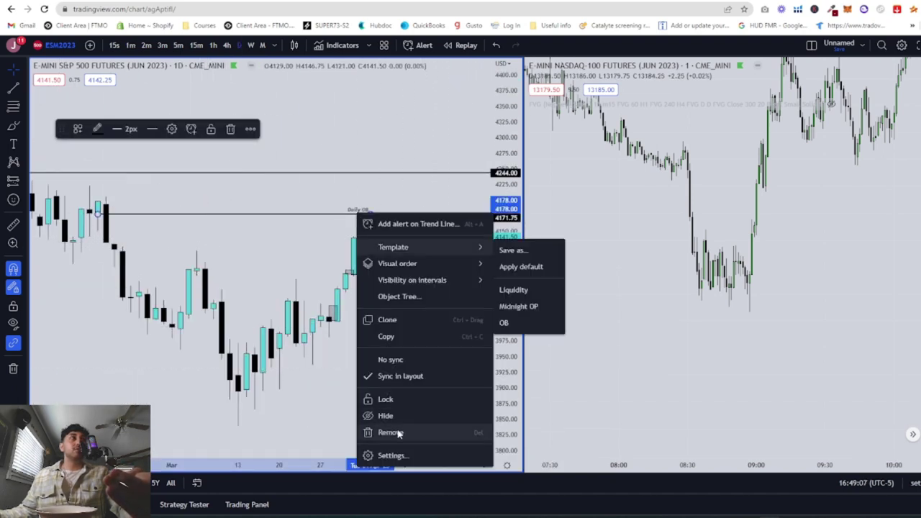
pyautogui.click(398, 432)
pyautogui.scroll(-5, 409, 366)
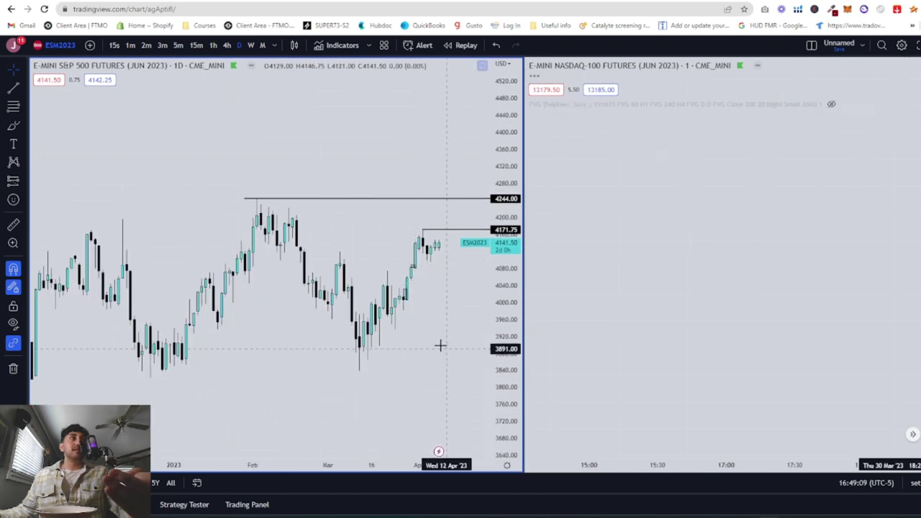
# Step: Switch the S&P chart to weekly candles
pyautogui.moveTo(446, 312); pyautogui.dragTo(419, 312)
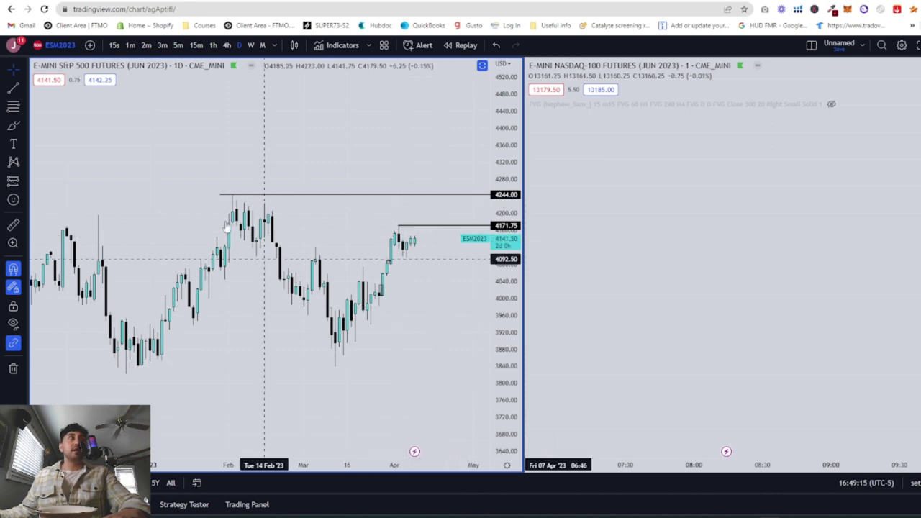
pyautogui.click(250, 44)
pyautogui.scroll(2, 326, 294)
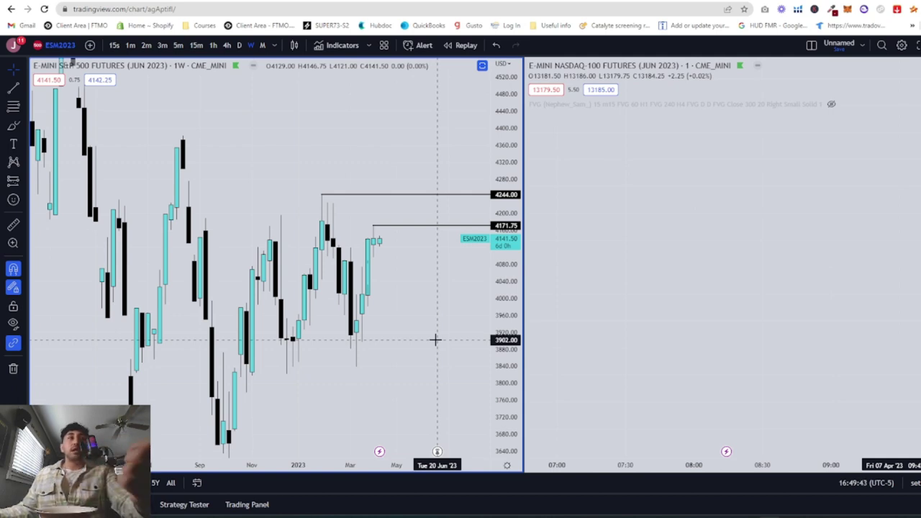
# Step: Set the S&P chart back to 1-minute candles using the '1' shortcut
pyautogui.press('1')
pyautogui.press('Return')
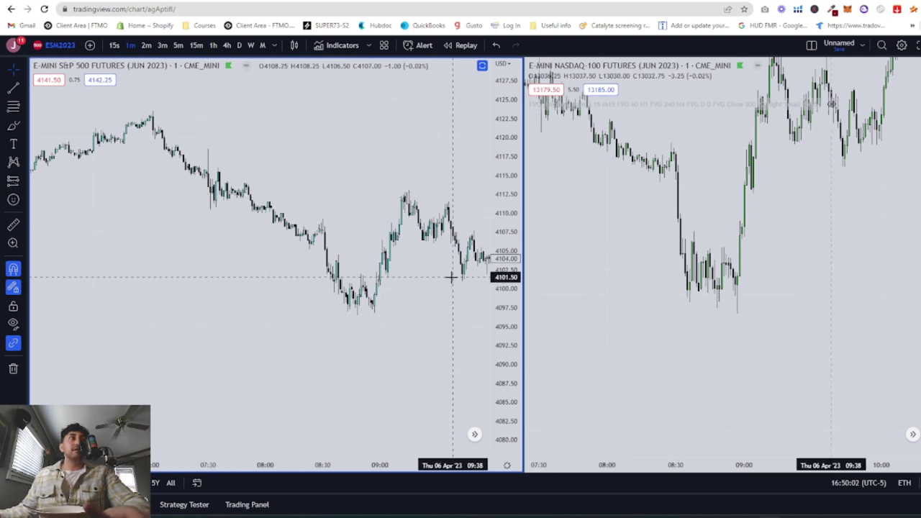
pyautogui.scroll(4, 424, 359)
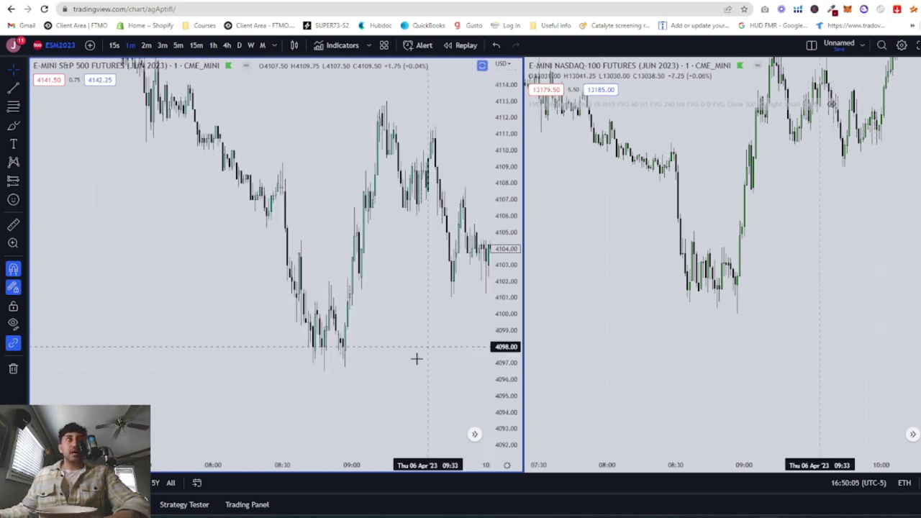
pyautogui.scroll(2, 399, 364)
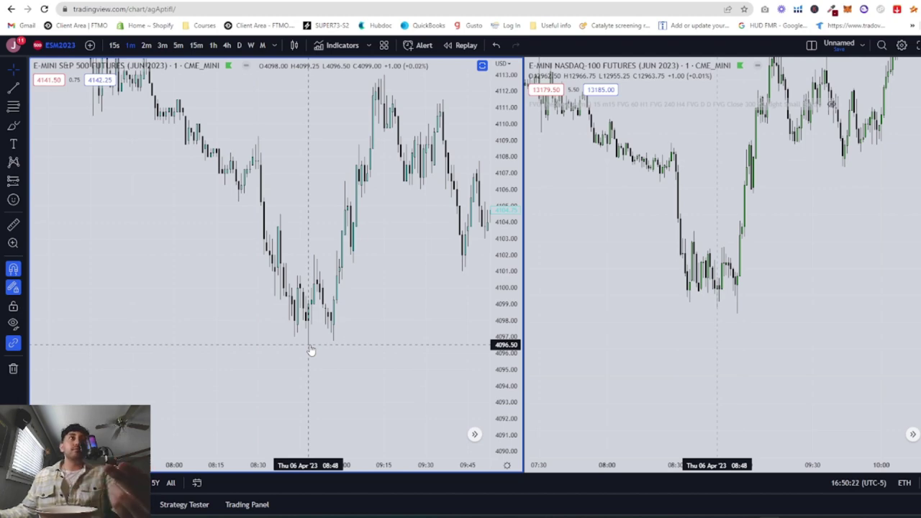
pyautogui.scroll(-10, 310, 350)
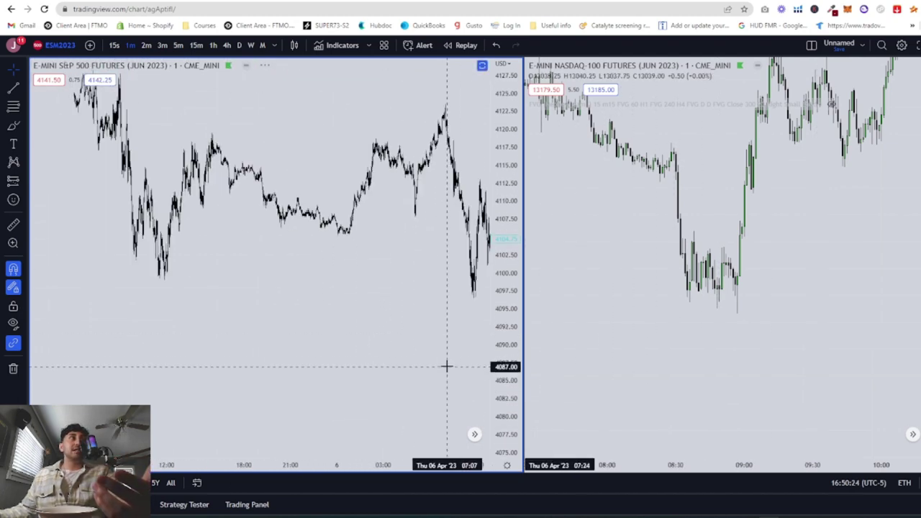
pyautogui.hscroll(2, 338, 295)
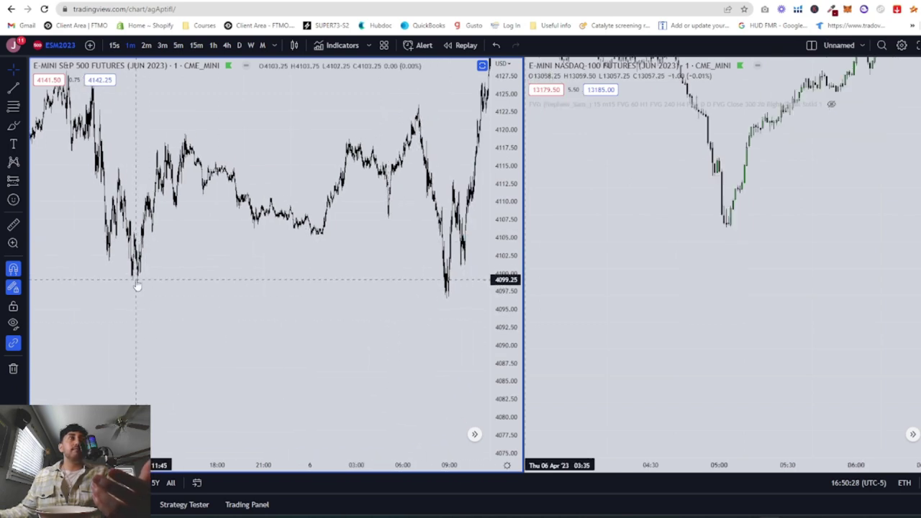
# Step: Frame the S&P and Nasdaq charts on the 07:00–10:00 session around the 08:45 lows
pyautogui.scroll(-5, 909, 148)
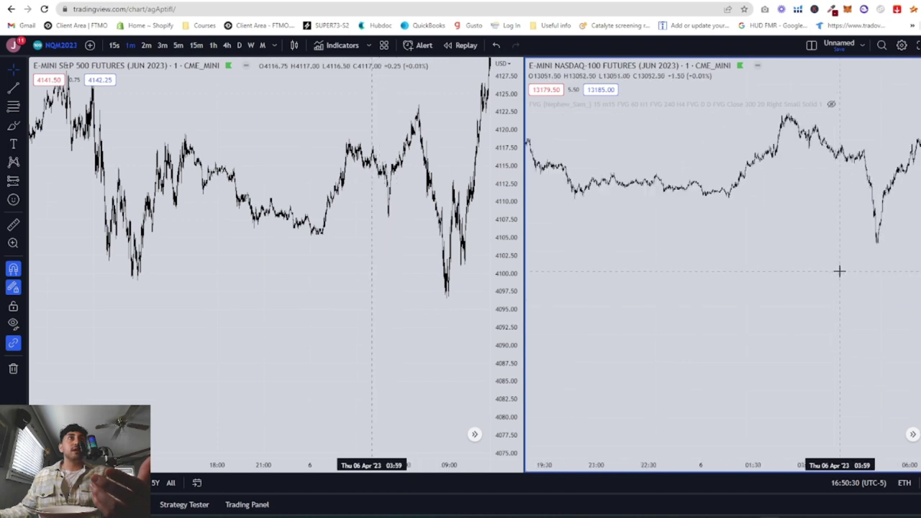
pyautogui.scroll(-3, 839, 270)
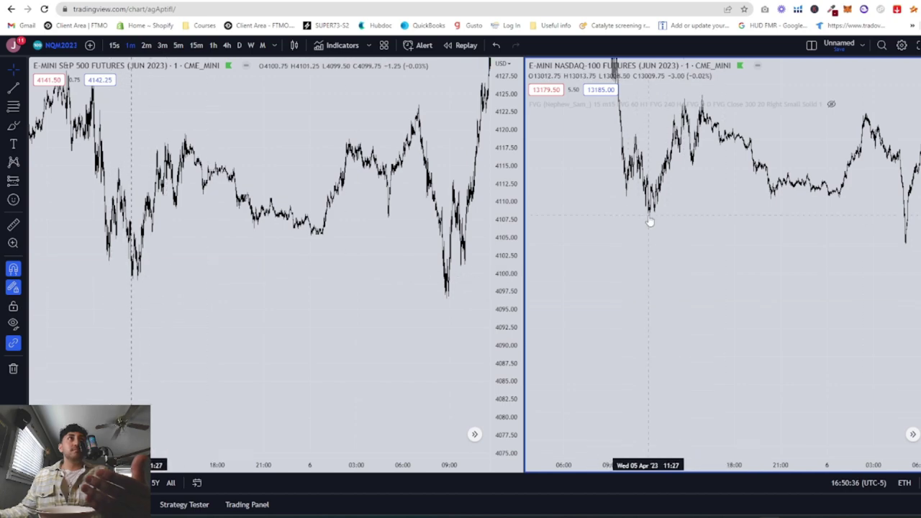
pyautogui.scroll(2, 343, 305)
pyautogui.scroll(3, 341, 310)
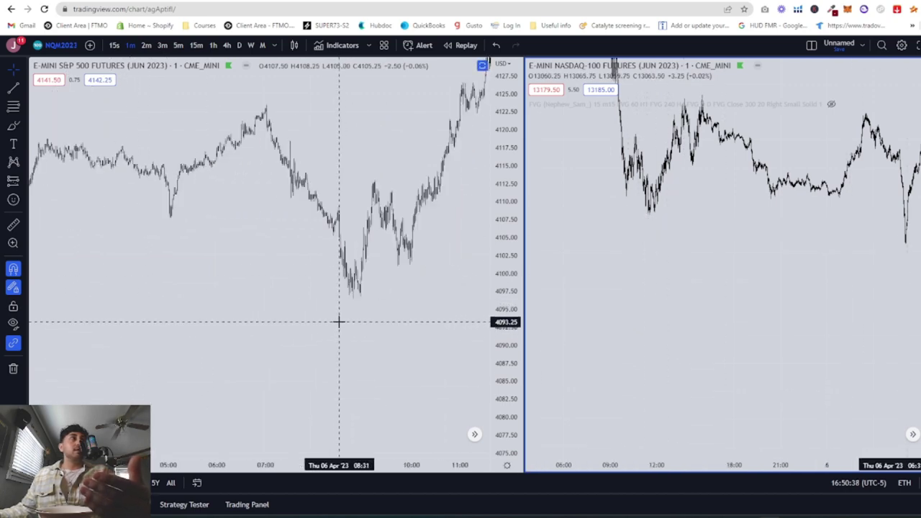
pyautogui.moveTo(262, 320); pyautogui.dragTo(436, 325)
pyautogui.scroll(3, 410, 324)
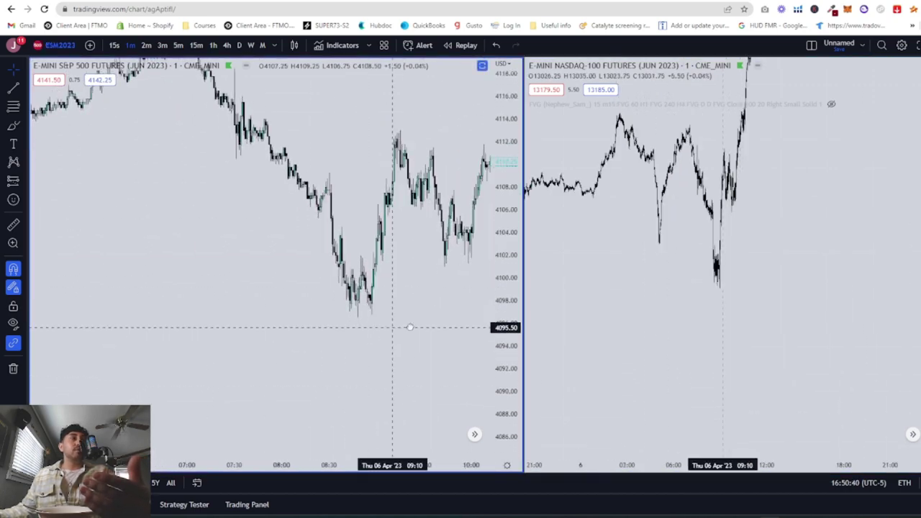
pyautogui.moveTo(684, 347); pyautogui.dragTo(899, 214)
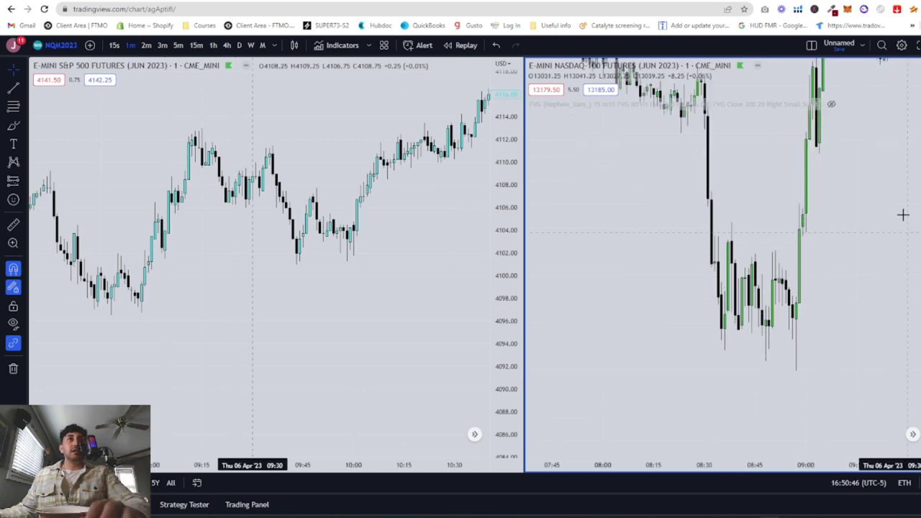
pyautogui.moveTo(880, 283); pyautogui.dragTo(791, 317)
pyautogui.moveTo(429, 317); pyautogui.dragTo(514, 353)
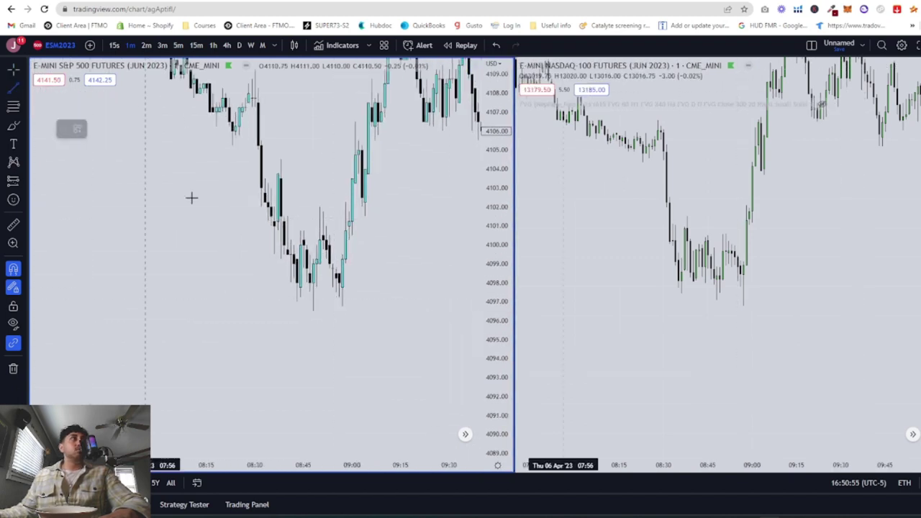
# Step: Draw trend lines joining the two equal lows on the ES chart and on the NQ chart
pyautogui.click(13, 87)
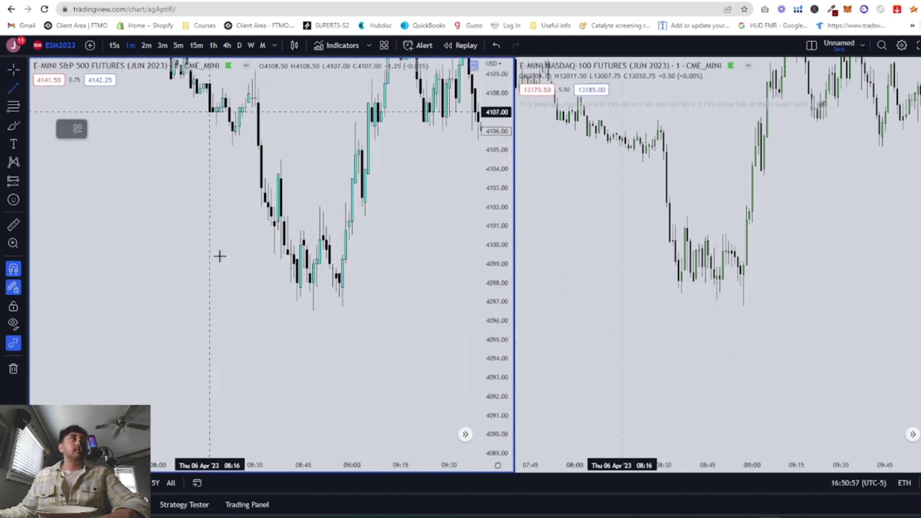
pyautogui.click(312, 310)
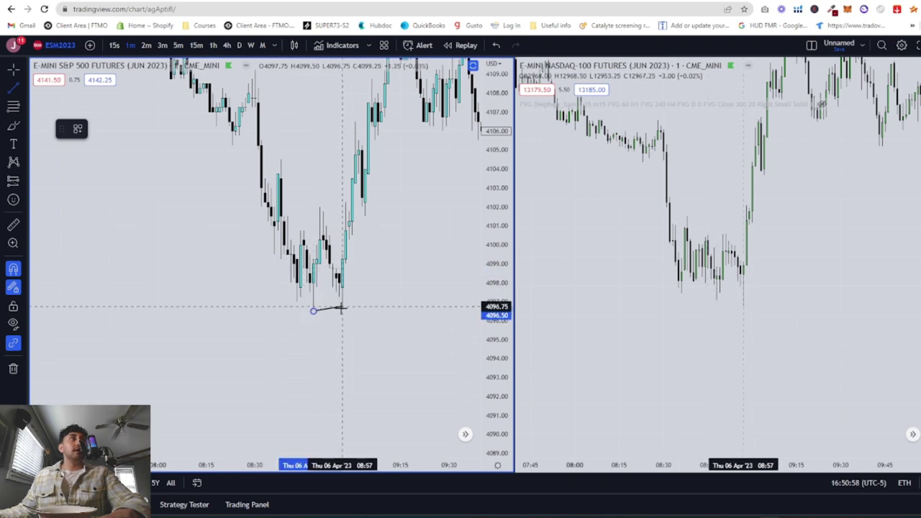
pyautogui.click(343, 306)
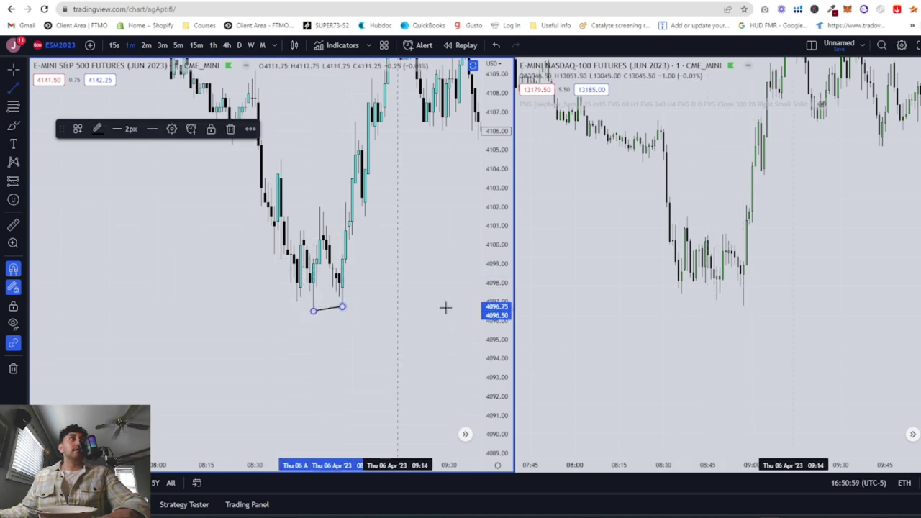
pyautogui.click(716, 300)
pyautogui.click(742, 306)
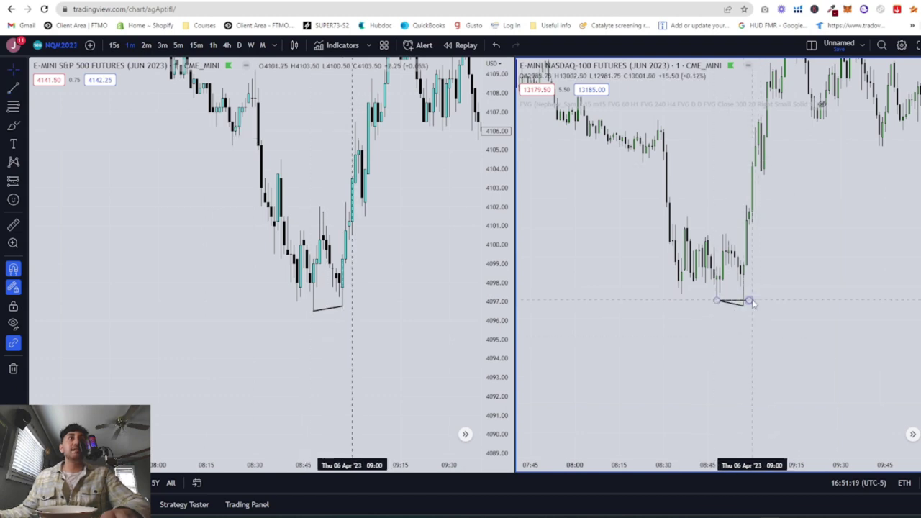
# Step: Place a Long Position forecast at the NQ equal lows
pyautogui.click(24, 186)
pyautogui.click(43, 181)
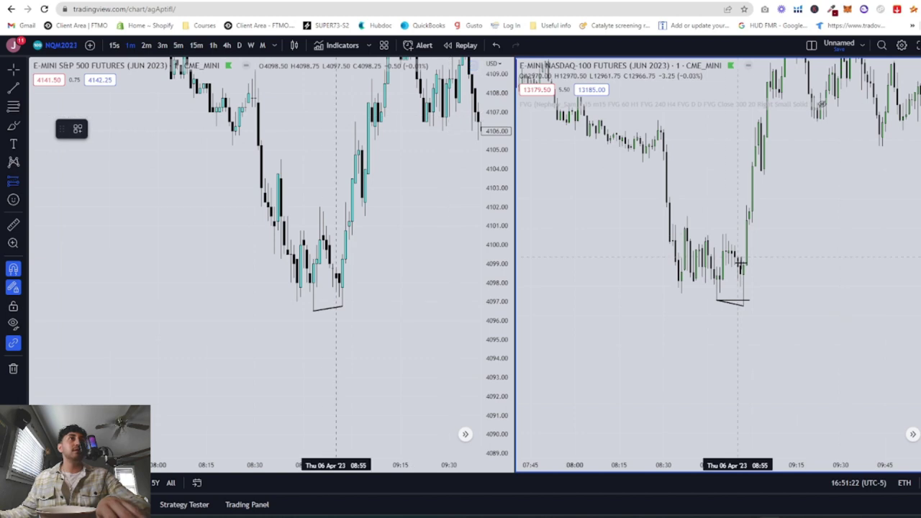
pyautogui.click(751, 301)
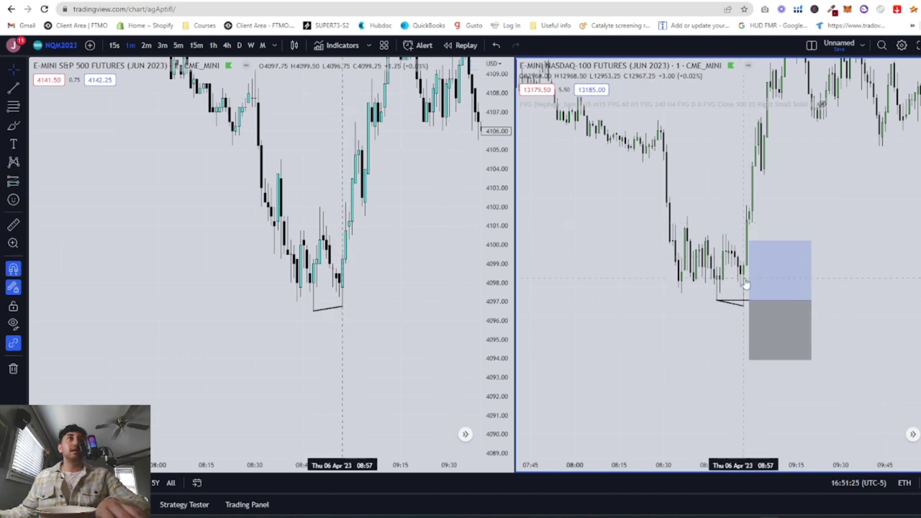
# Step: Set the NQ long position's stop 3.25 points below entry, giving a 6.23 risk/reward
pyautogui.moveTo(748, 359); pyautogui.dragTo(748, 309)
pyautogui.click(808, 345)
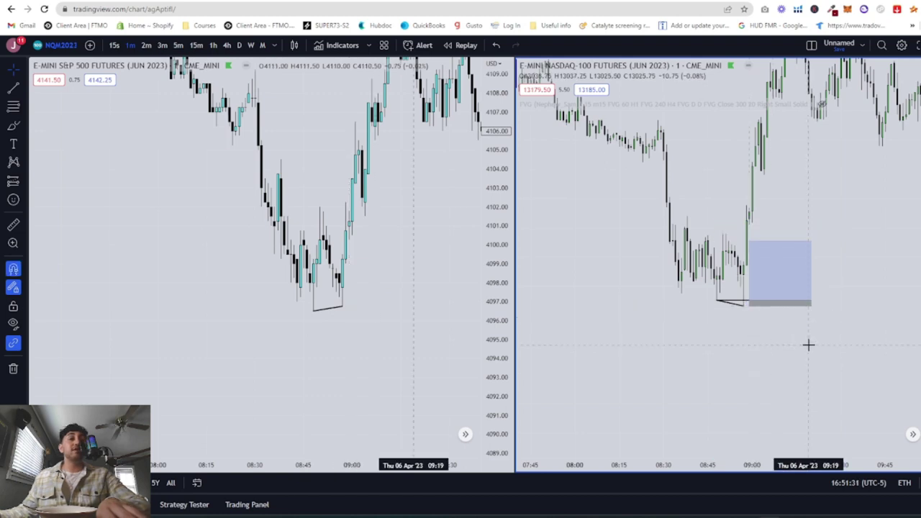
pyautogui.moveTo(748, 305)
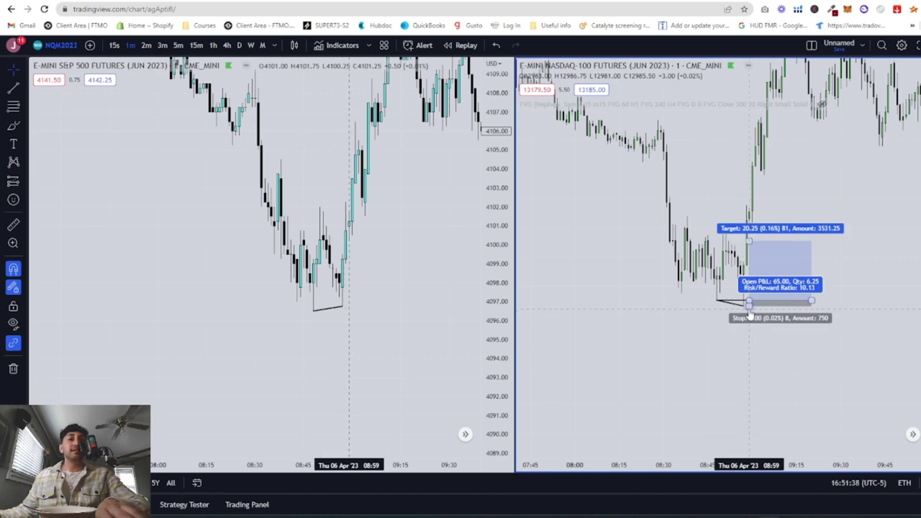
pyautogui.moveTo(748, 311)
pyautogui.mouseDown()
pyautogui.moveTo(749, 401)
pyautogui.moveTo(749, 382)
pyautogui.mouseUp()
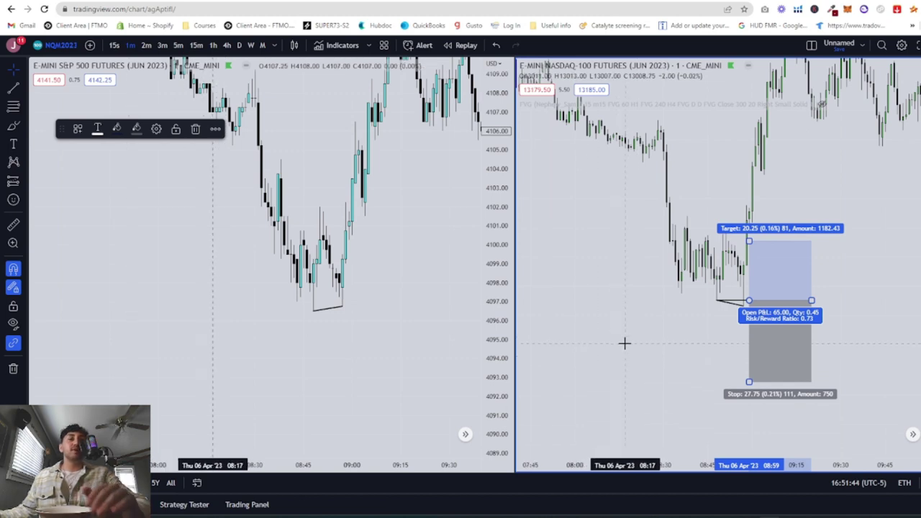
pyautogui.moveTo(749, 382); pyautogui.dragTo(748, 310)
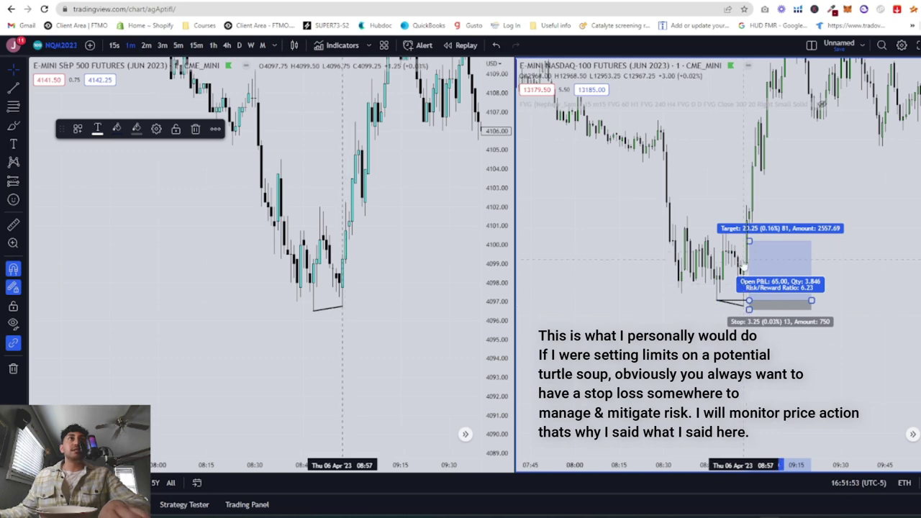
pyautogui.click(727, 228)
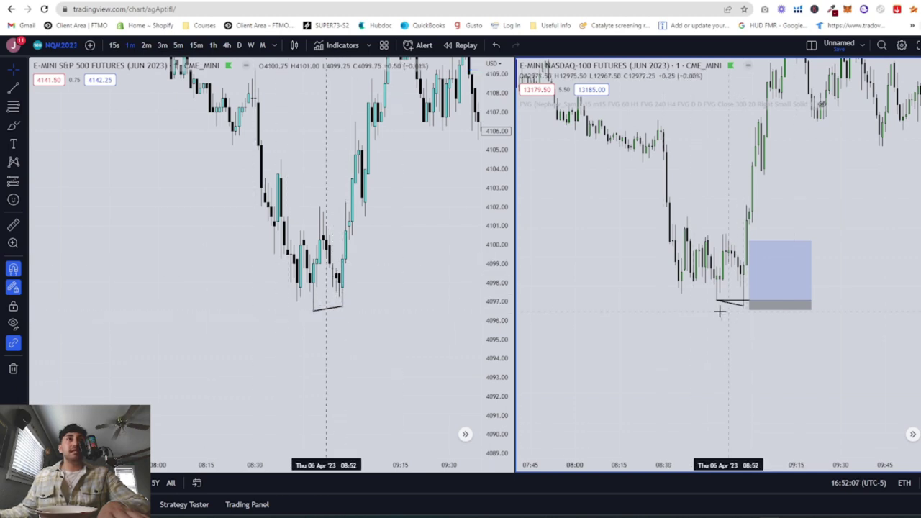
pyautogui.scroll(-2, 838, 275)
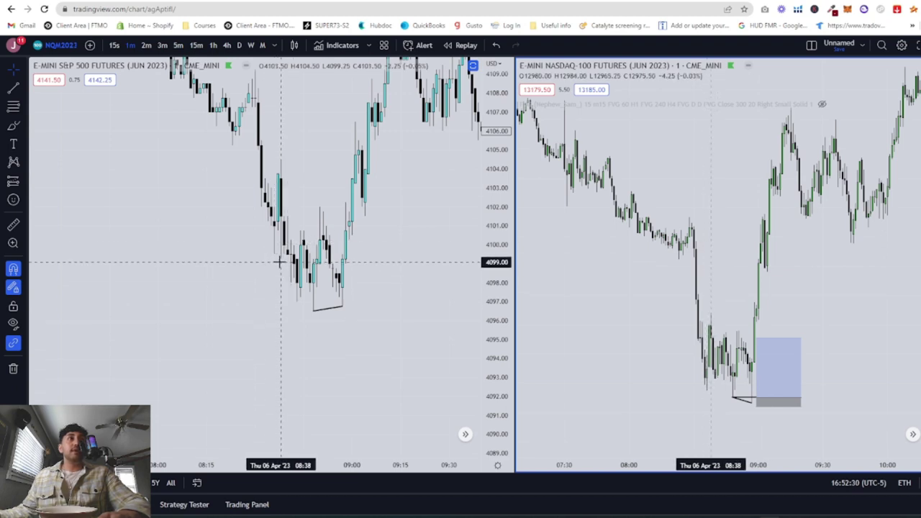
pyautogui.moveTo(706, 392); pyautogui.dragTo(717, 324)
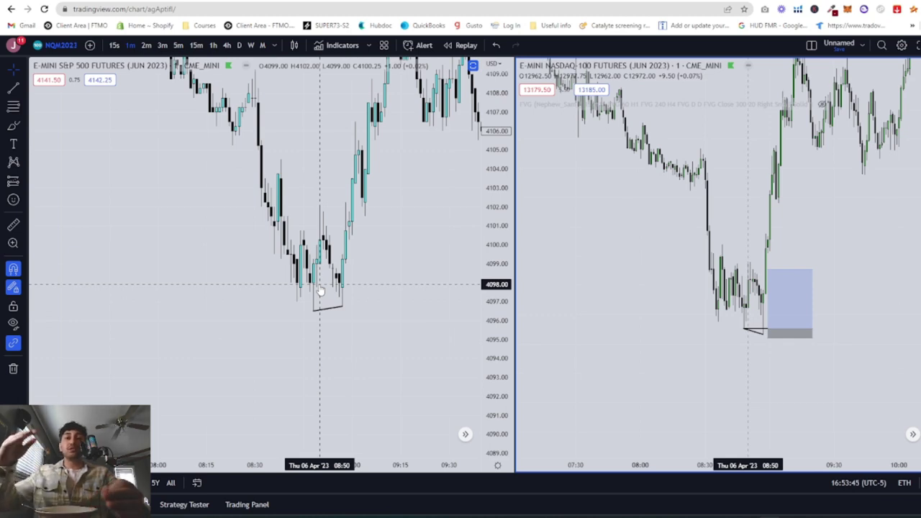
pyautogui.click(756, 331)
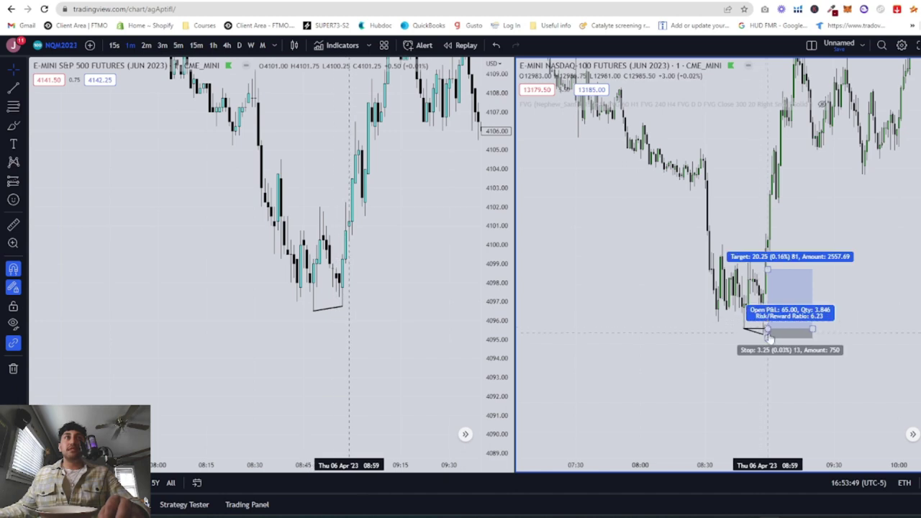